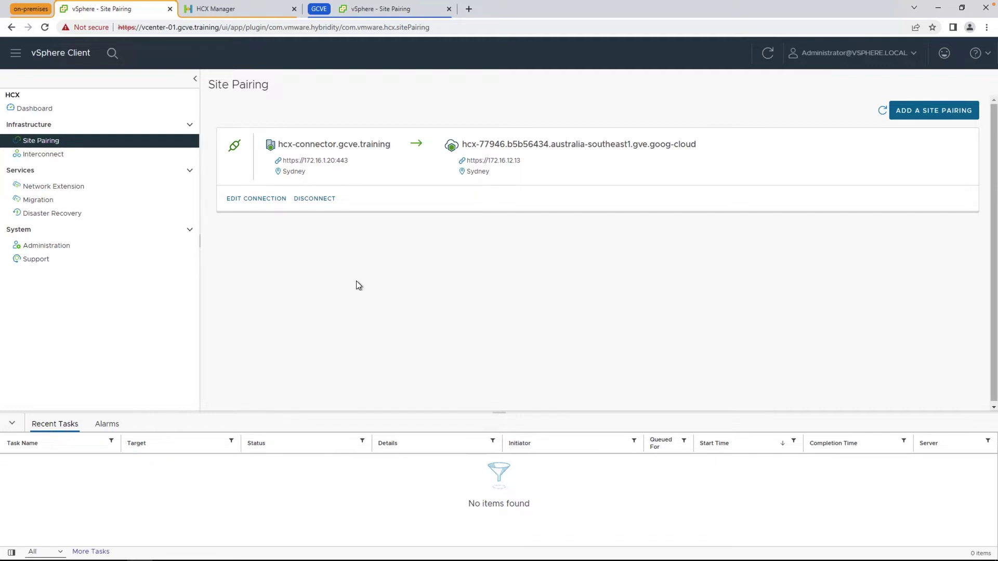
Open the on-premises Interconnect Network Profiles list, empty so far, and begin a new network profile
{"action": "left_click", "coordinate": [84, 155]}
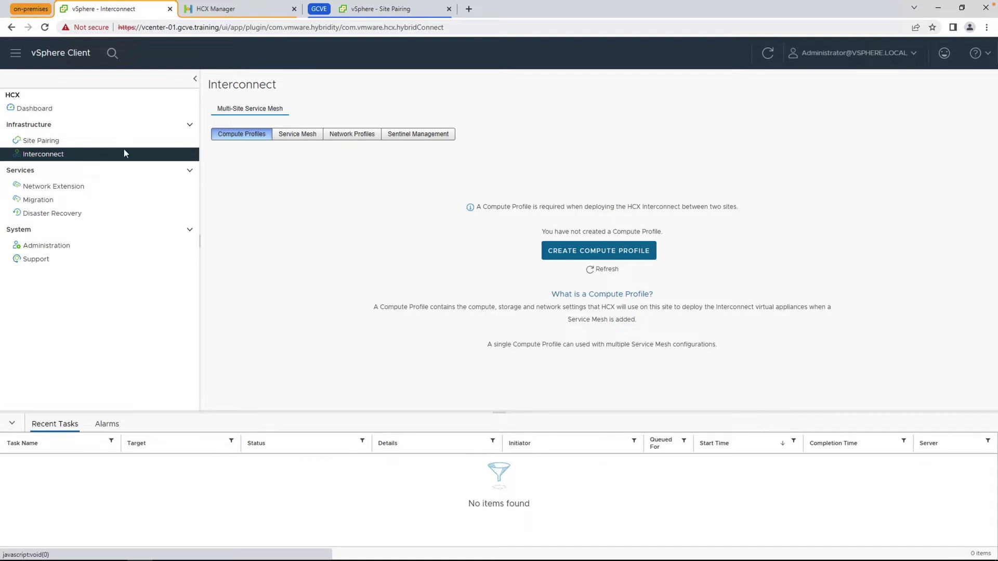
{"action": "left_click", "coordinate": [357, 140]}
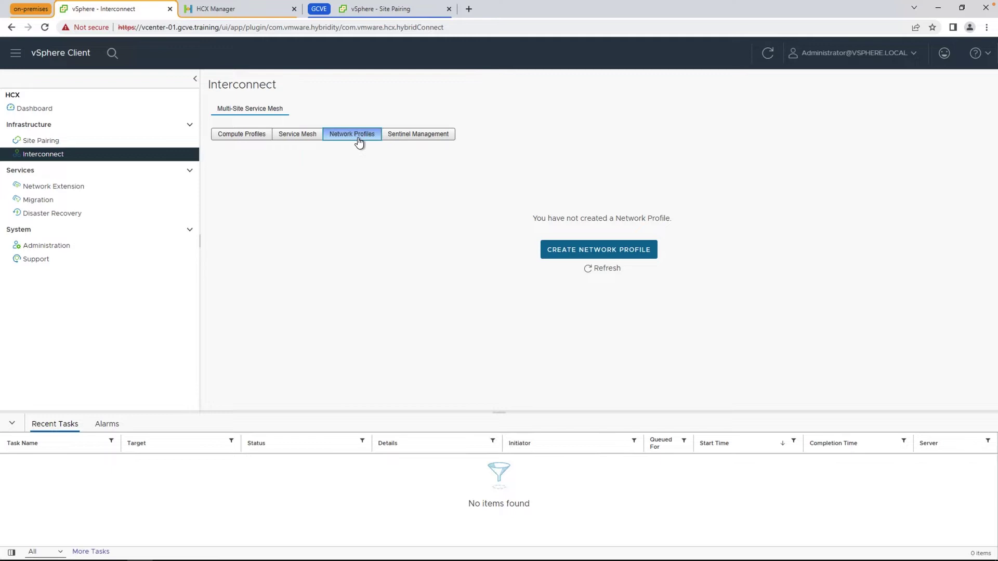
{"action": "left_click", "coordinate": [576, 249]}
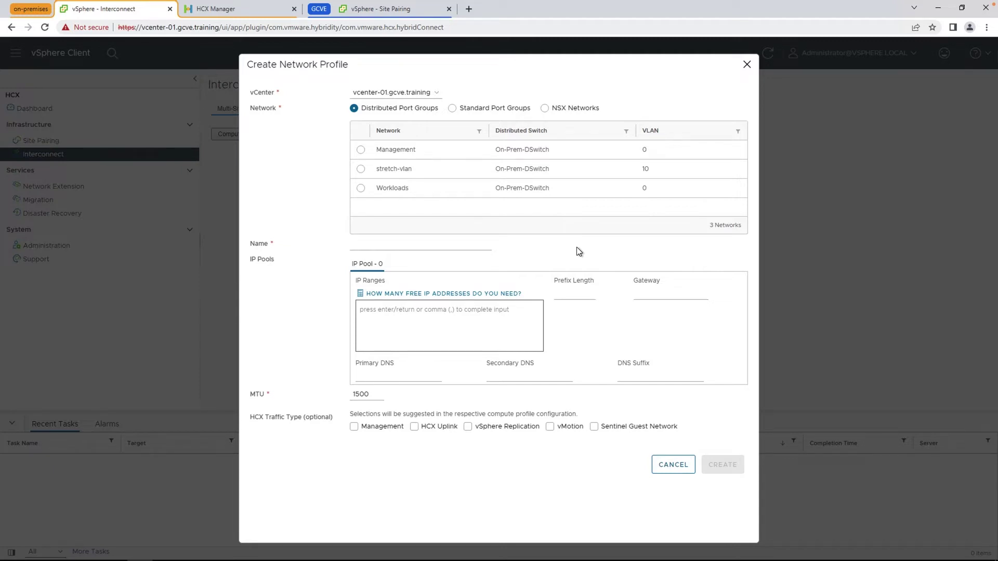
Back the profile with Management, name it hcx-mgmt, and add the pool 172.16.1.51–172.16.1.60
{"action": "left_click", "coordinate": [360, 150]}
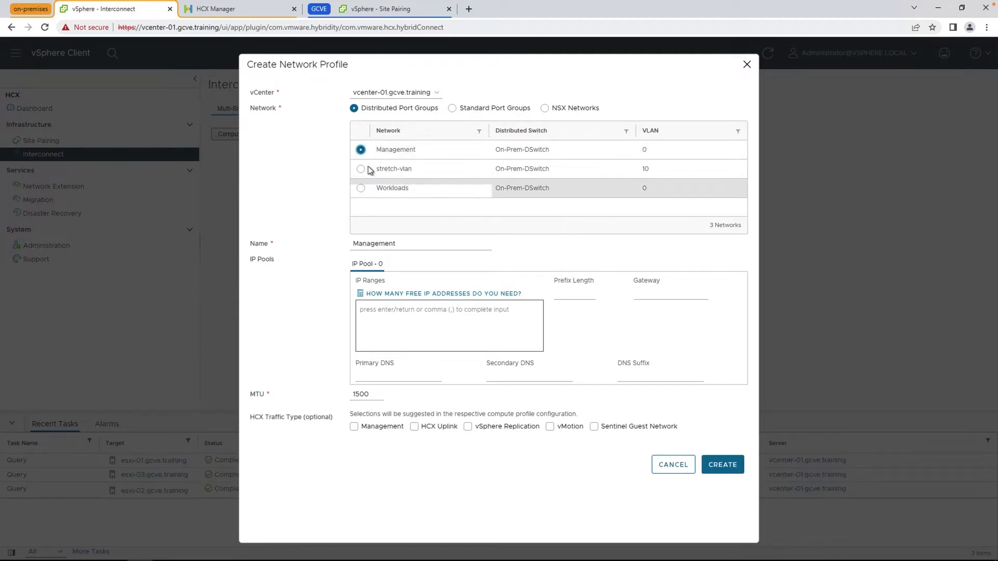
{"action": "double_click", "coordinate": [407, 246]}
{"action": "type", "text": "hcx-m"}
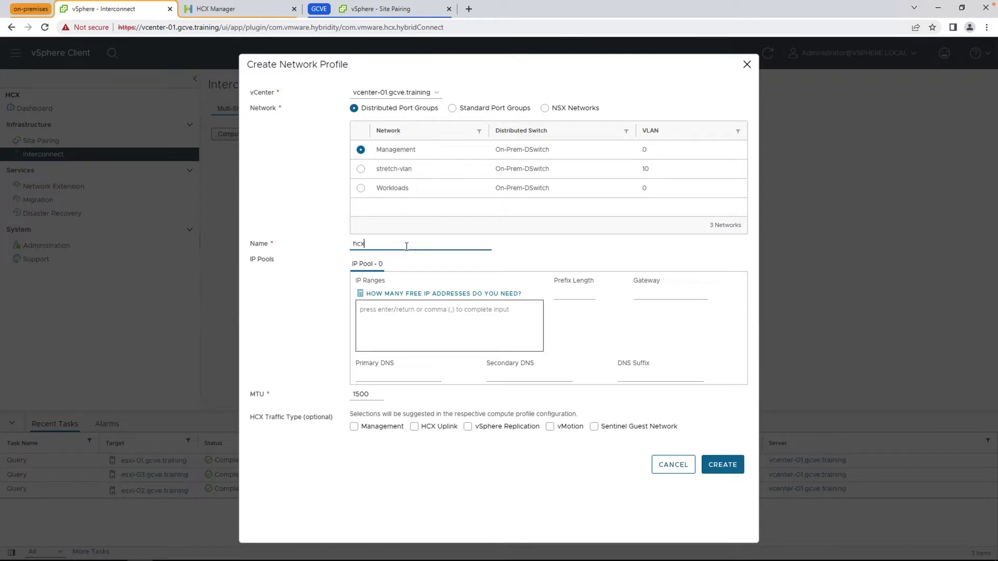
{"action": "type", "text": "gmt"}
{"action": "left_click", "coordinate": [401, 311]}
{"action": "right_click", "coordinate": [400, 312]}
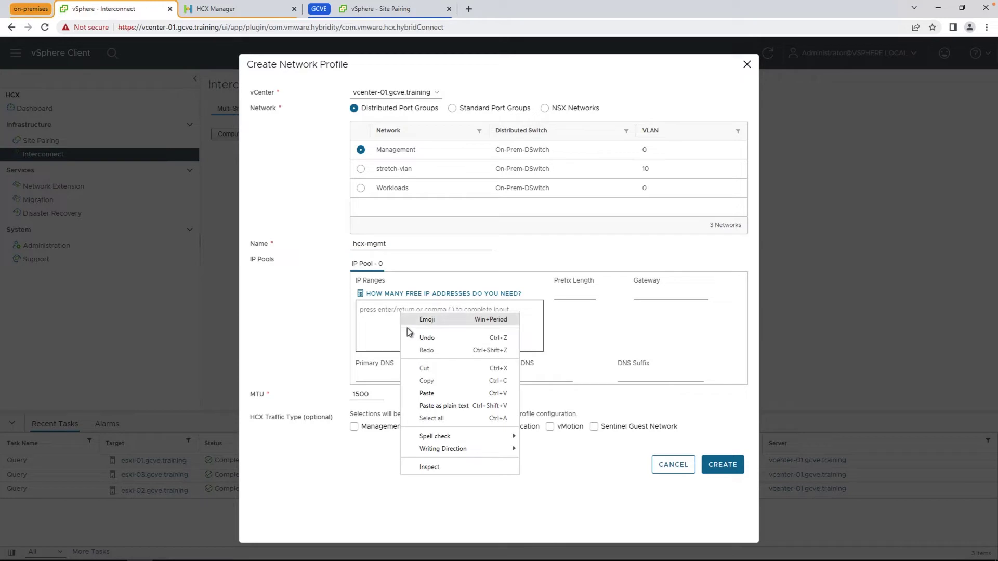
{"action": "left_click", "coordinate": [432, 394]}
{"action": "key", "text": "BackSpace"}
{"action": "key", "text": "BackSpace"}
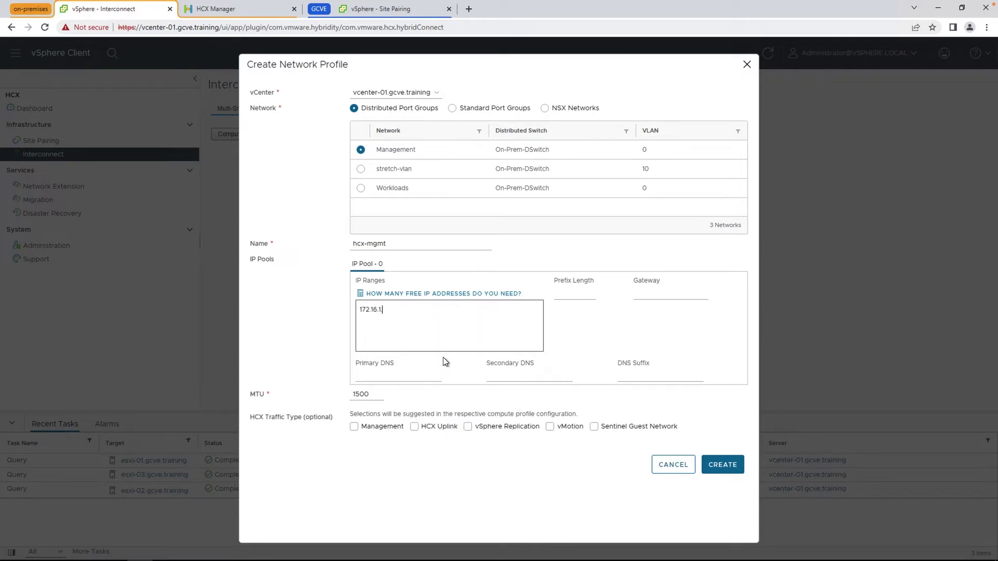
{"action": "type", "text": "51-172.16.1.60"}
{"action": "key", "text": "Return"}
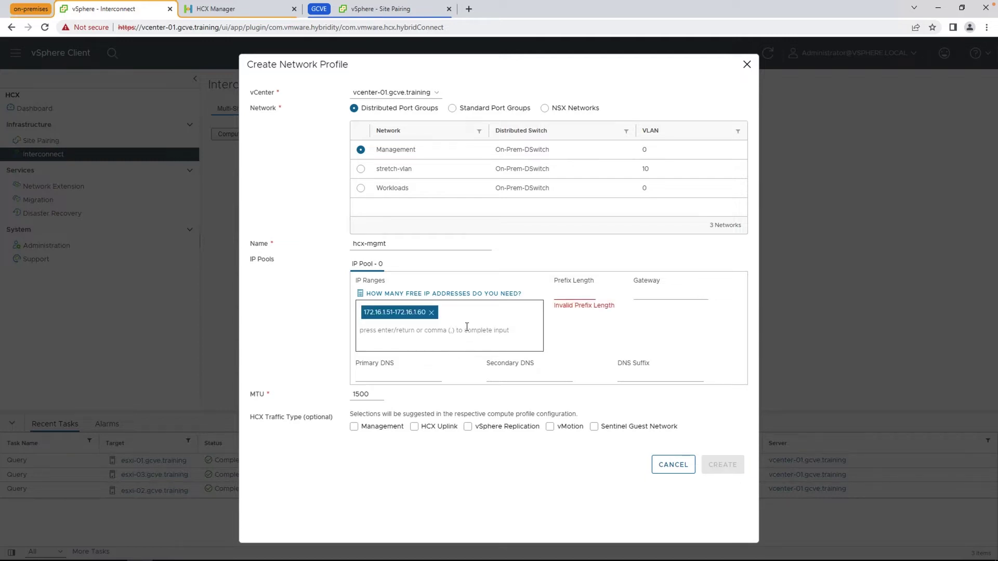
Set prefix length 24, gateway 172.16.1.1 and primary DNS 10.3.0.9, keeping MTU 1500
{"action": "left_click", "coordinate": [566, 291]}
{"action": "type", "text": "24"}
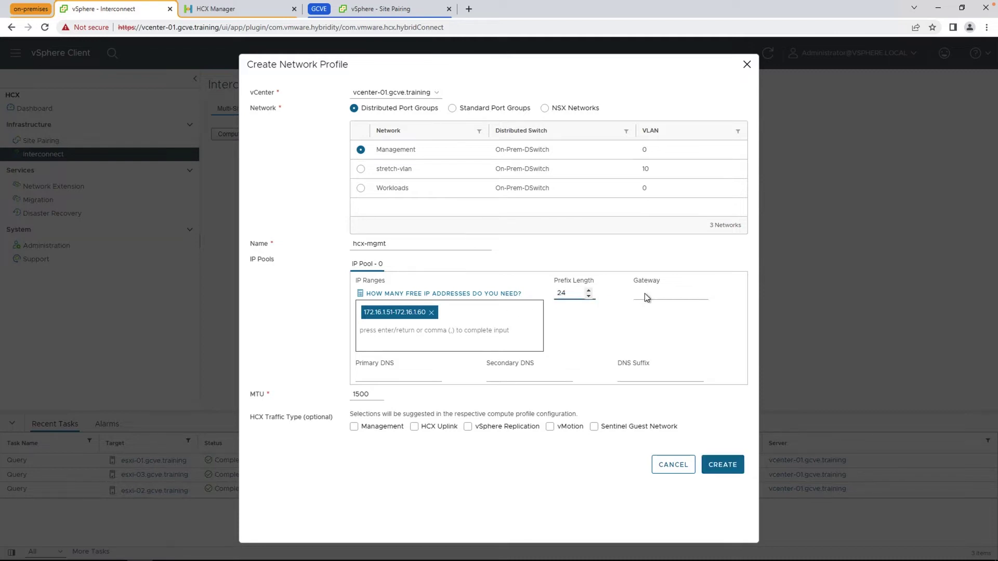
{"action": "left_click", "coordinate": [649, 293]}
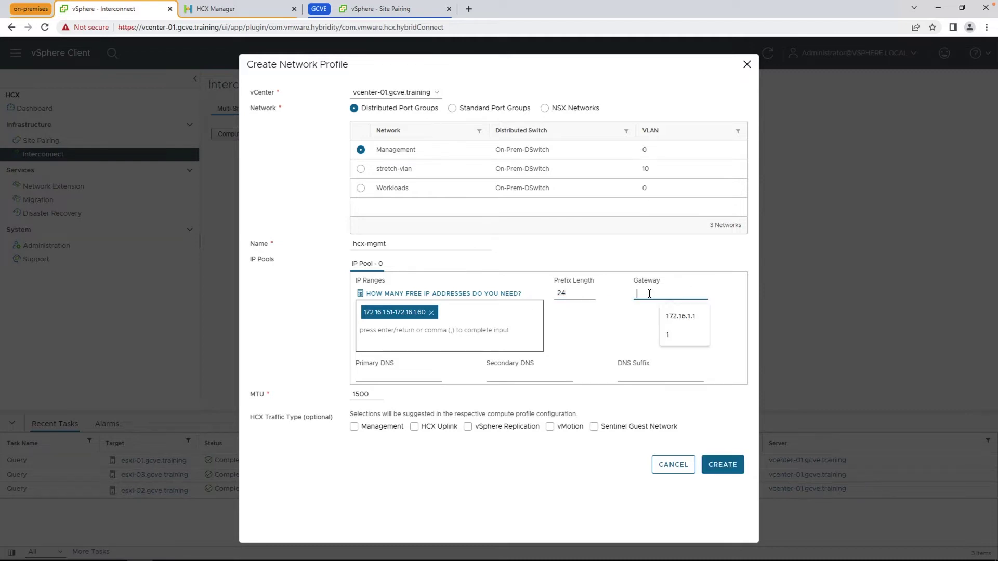
{"action": "left_click", "coordinate": [675, 316]}
{"action": "left_click", "coordinate": [399, 379]}
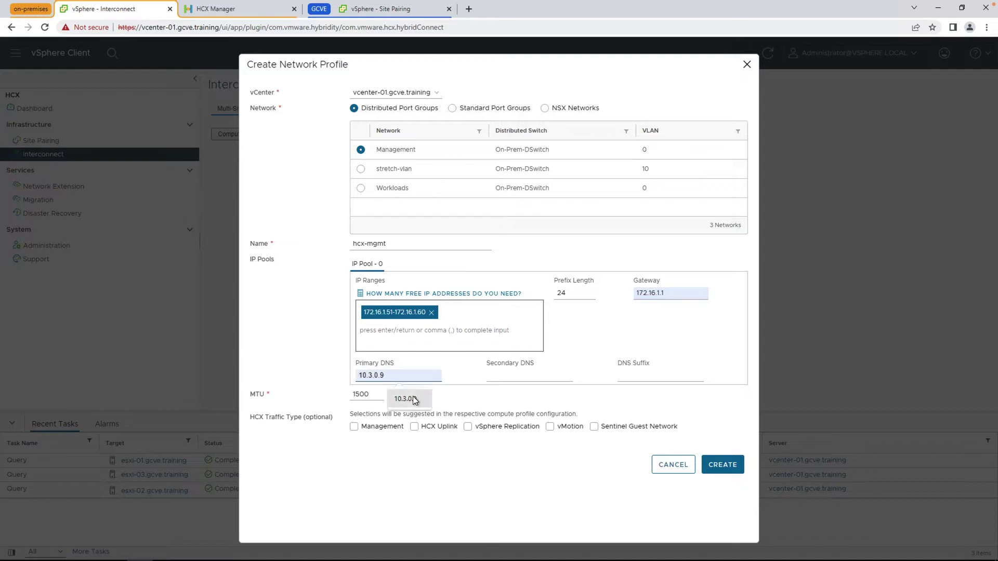
{"action": "left_click", "coordinate": [411, 398]}
{"action": "left_click", "coordinate": [530, 376]}
{"action": "left_click", "coordinate": [629, 375]}
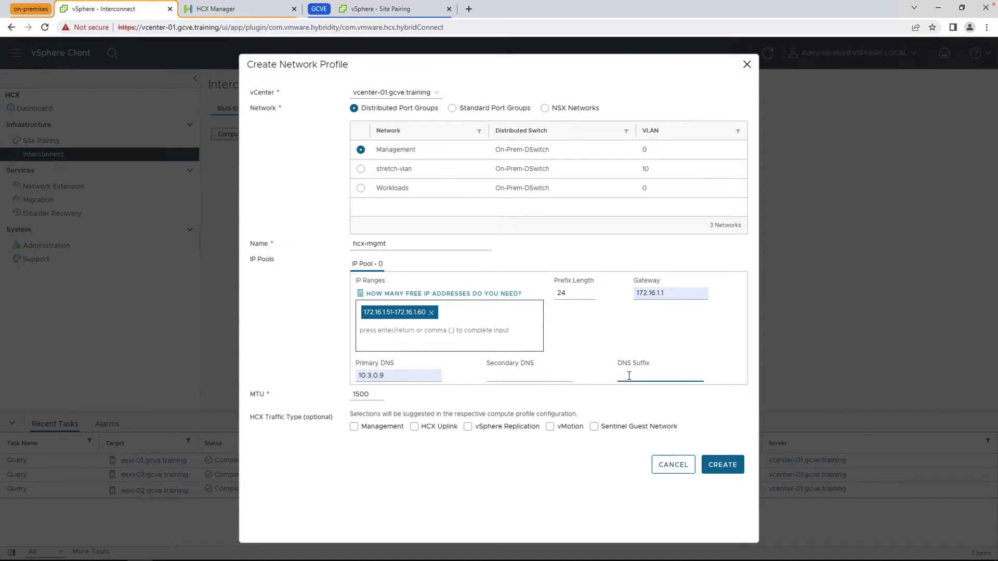
{"action": "left_click", "coordinate": [369, 395]}
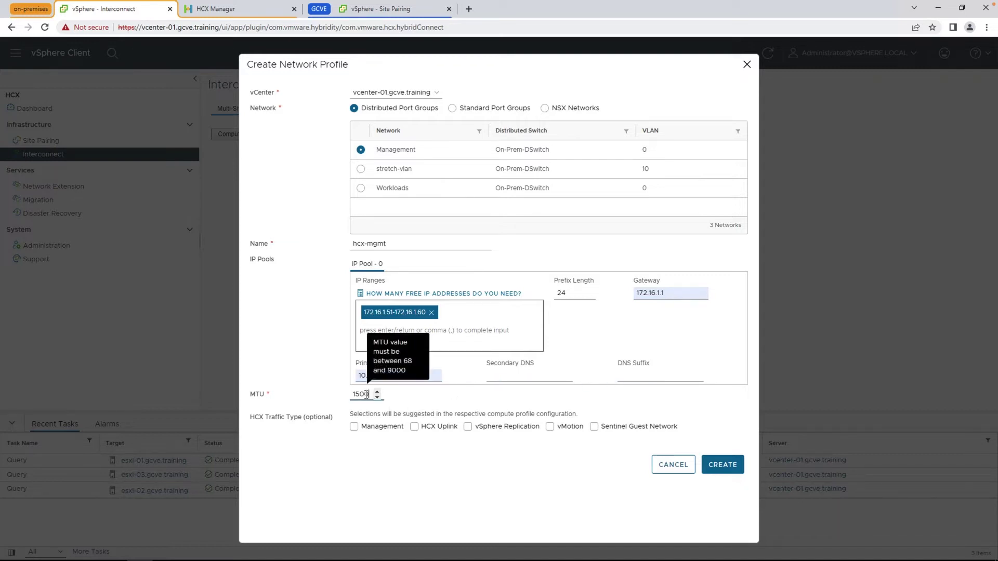
{"action": "double_click", "coordinate": [364, 394]}
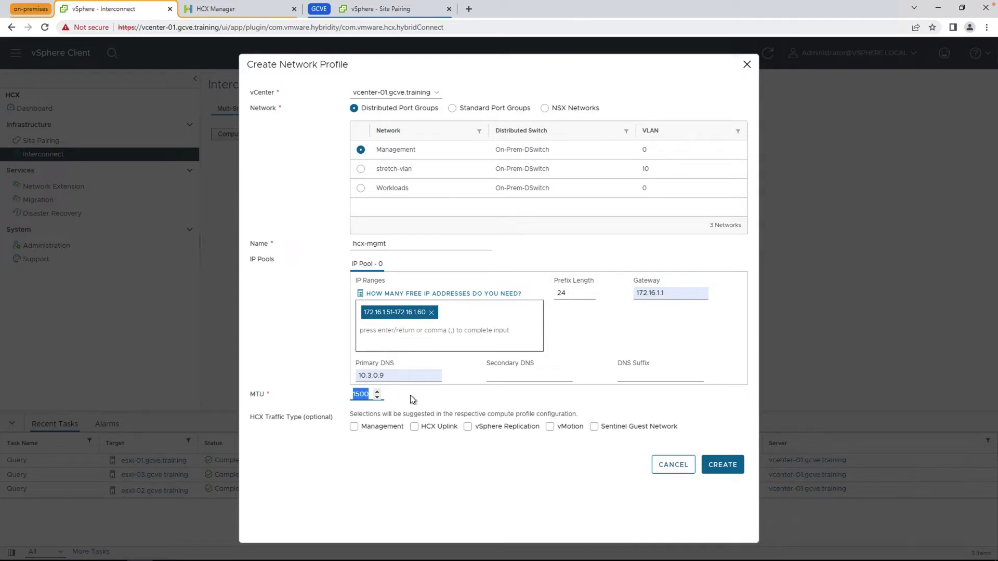
Enable Management, HCX Uplink, vMotion and vSphere Replication traffic, then create the hcx-mgmt profile
{"action": "left_click", "coordinate": [354, 426]}
{"action": "left_click", "coordinate": [413, 428]}
{"action": "left_click", "coordinate": [551, 430]}
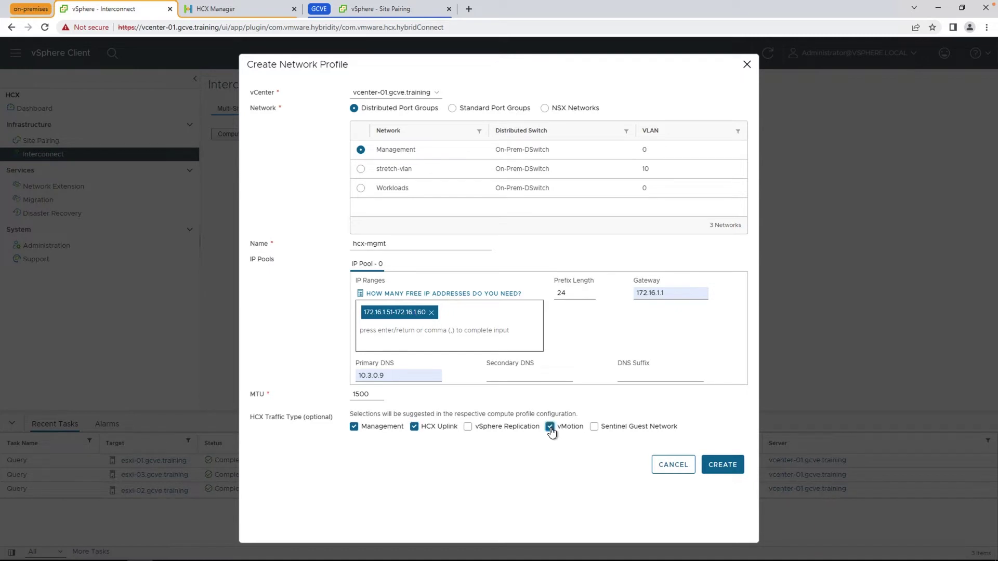
{"action": "left_click", "coordinate": [469, 431]}
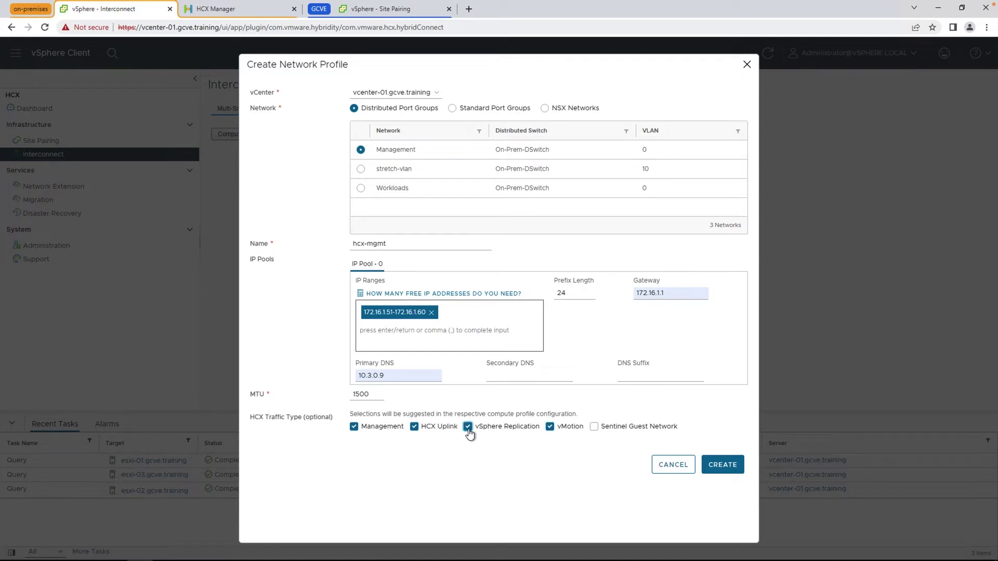
{"action": "left_click", "coordinate": [717, 464]}
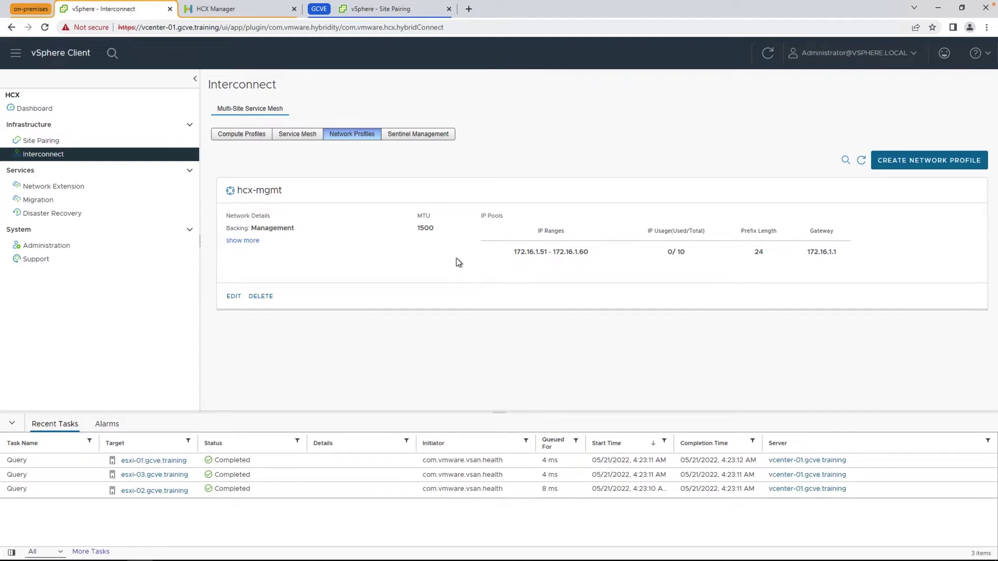
In the GCVE session, review the GCVE MGMT, Uplink and vMotion network profiles
{"action": "left_click", "coordinate": [406, 12]}
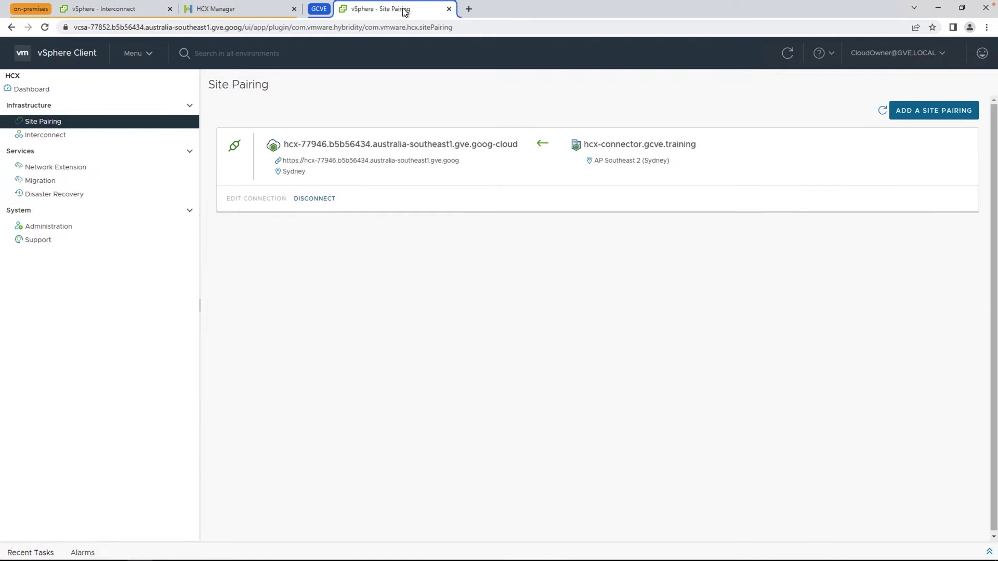
{"action": "left_click", "coordinate": [127, 140]}
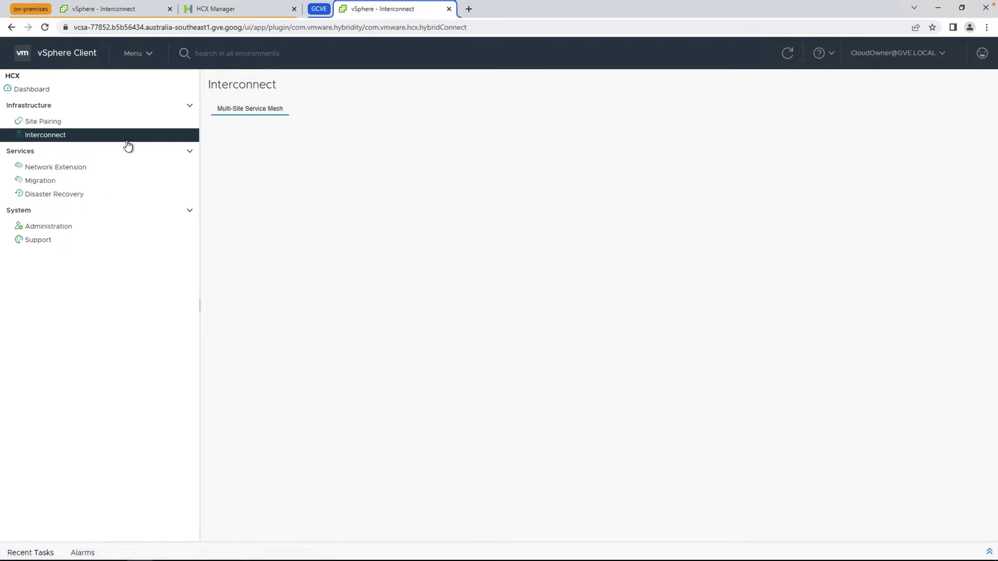
{"action": "left_click", "coordinate": [352, 136]}
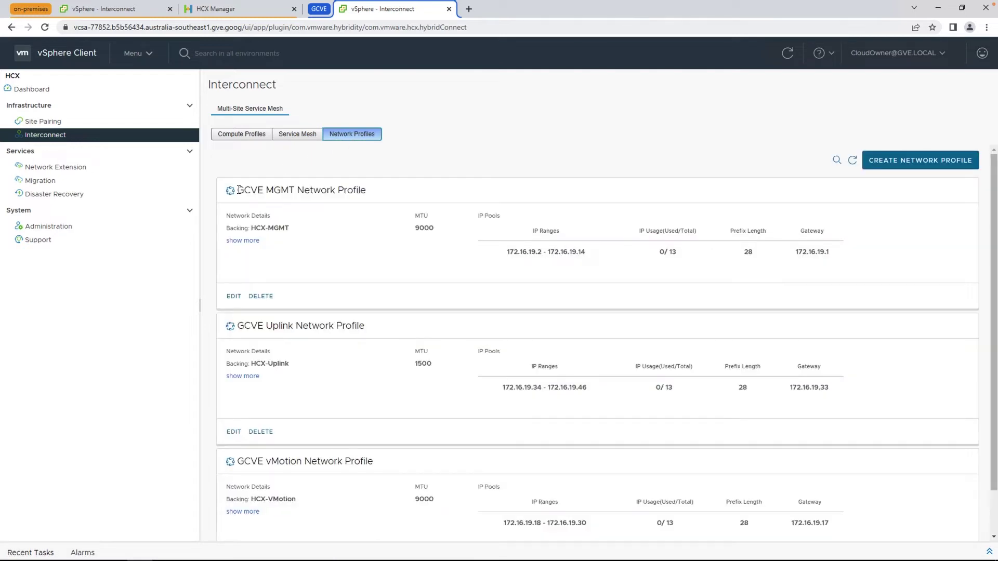
{"action": "left_click_drag", "start_coordinate": [238, 190], "coordinate": [394, 196]}
{"action": "left_click_drag", "start_coordinate": [238, 326], "coordinate": [375, 333]}
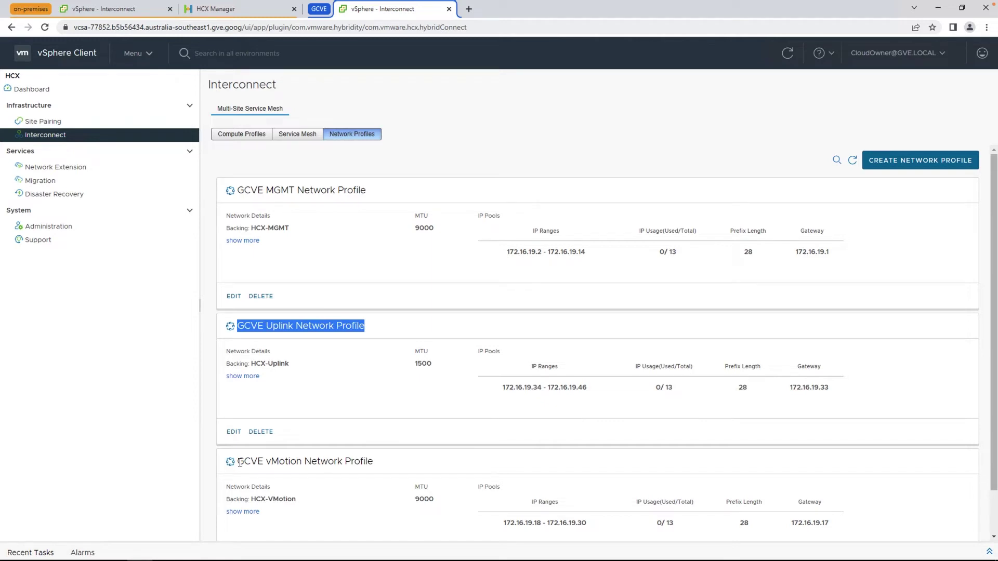
{"action": "left_click_drag", "start_coordinate": [239, 461], "coordinate": [377, 467]}
{"action": "left_click", "coordinate": [377, 463]}
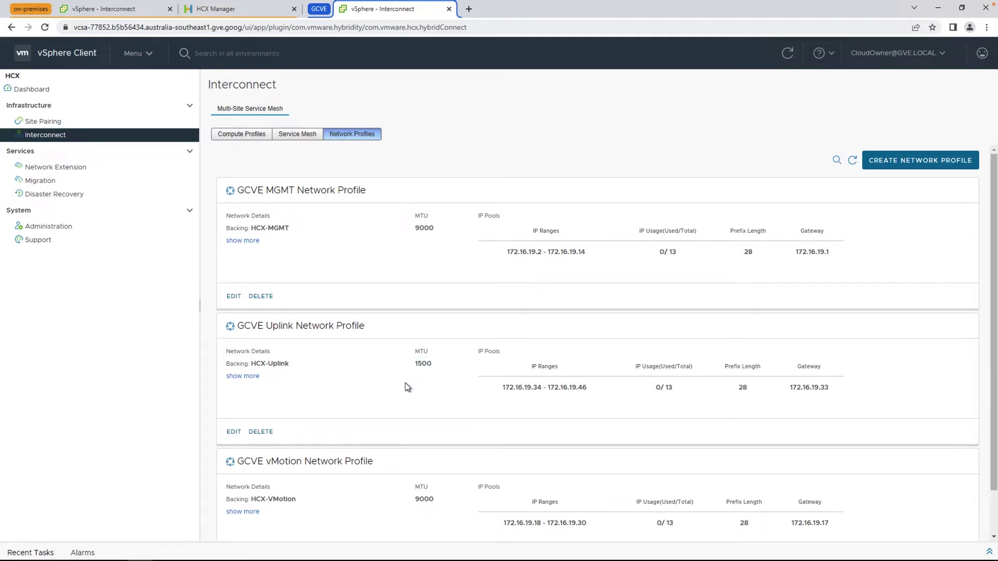
Back on-premises, name a new compute profile on-prem-cp and accept its default services and On-Prem Datacenter resource
{"action": "left_click", "coordinate": [121, 17]}
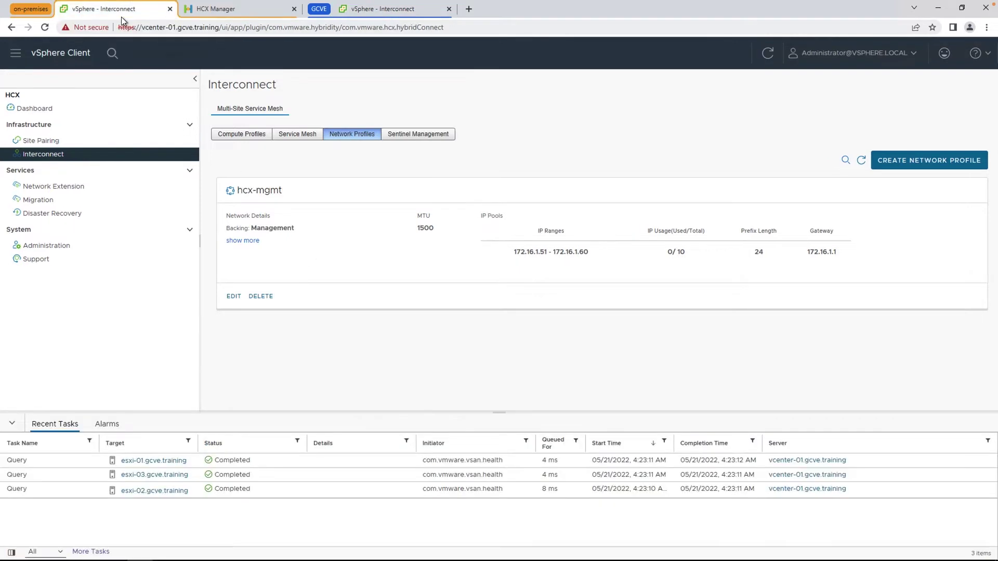
{"action": "left_click", "coordinate": [230, 135]}
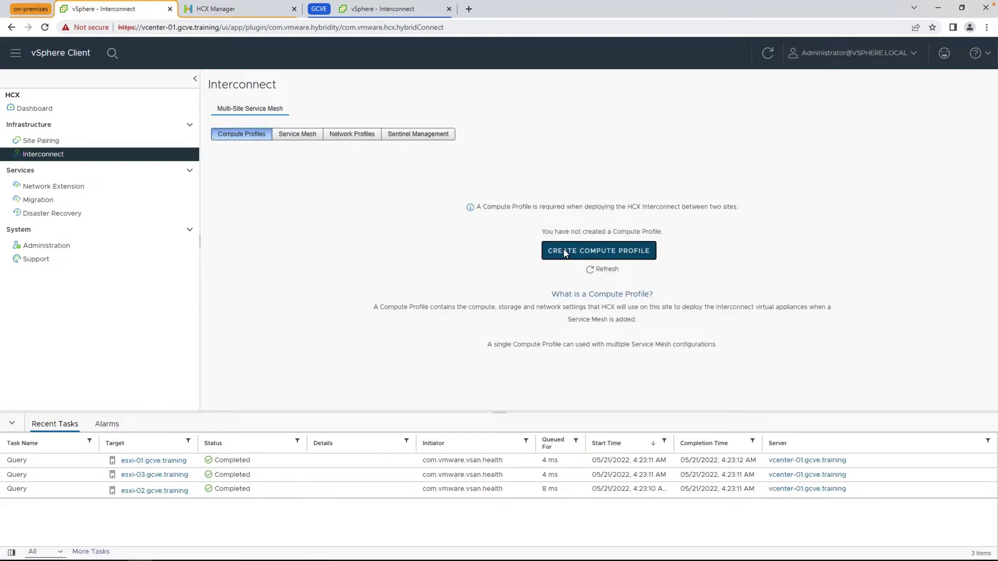
{"action": "left_click", "coordinate": [564, 251]}
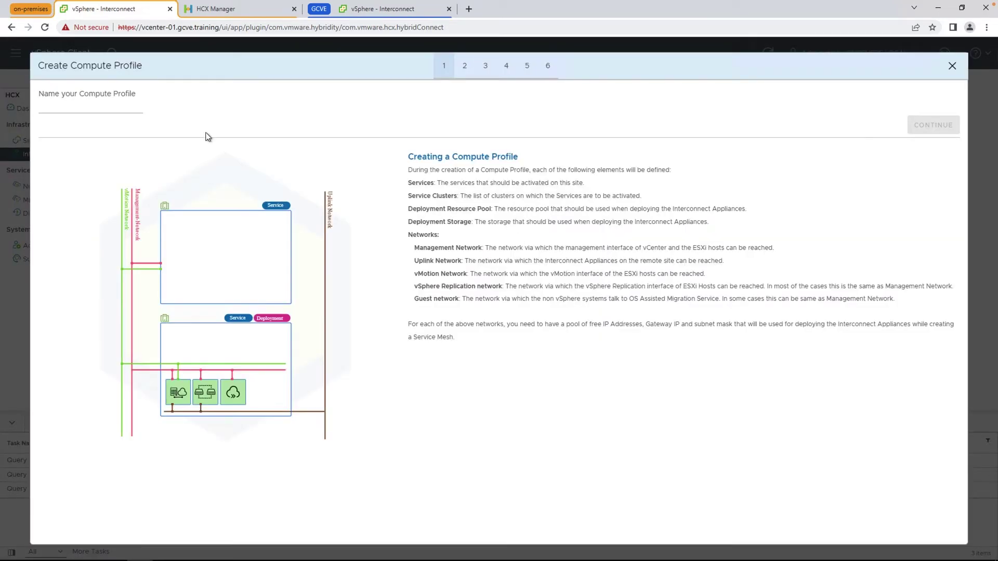
{"action": "left_click", "coordinate": [127, 107]}
{"action": "type", "text": "on-"}
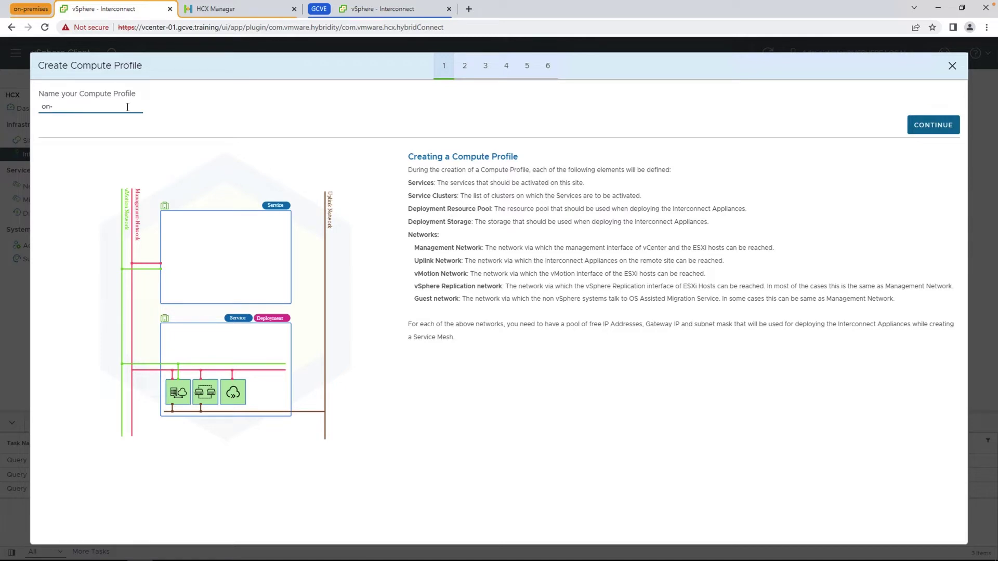
{"action": "type", "text": "prem-pc"}
{"action": "key", "text": "BackSpace"}
{"action": "key", "text": "BackSpace"}
{"action": "type", "text": "cp"}
{"action": "left_click", "coordinate": [918, 128]}
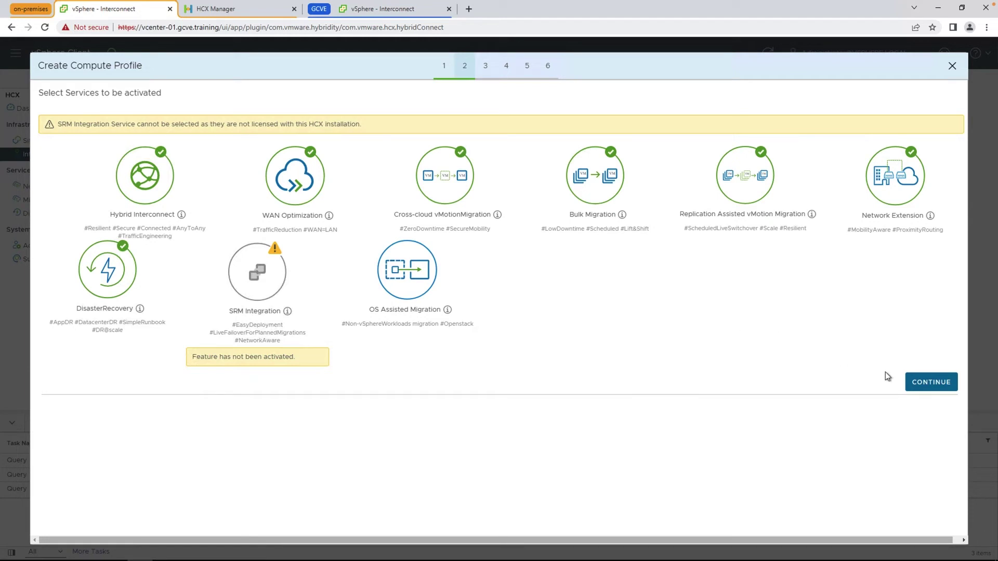
{"action": "left_click", "coordinate": [917, 387]}
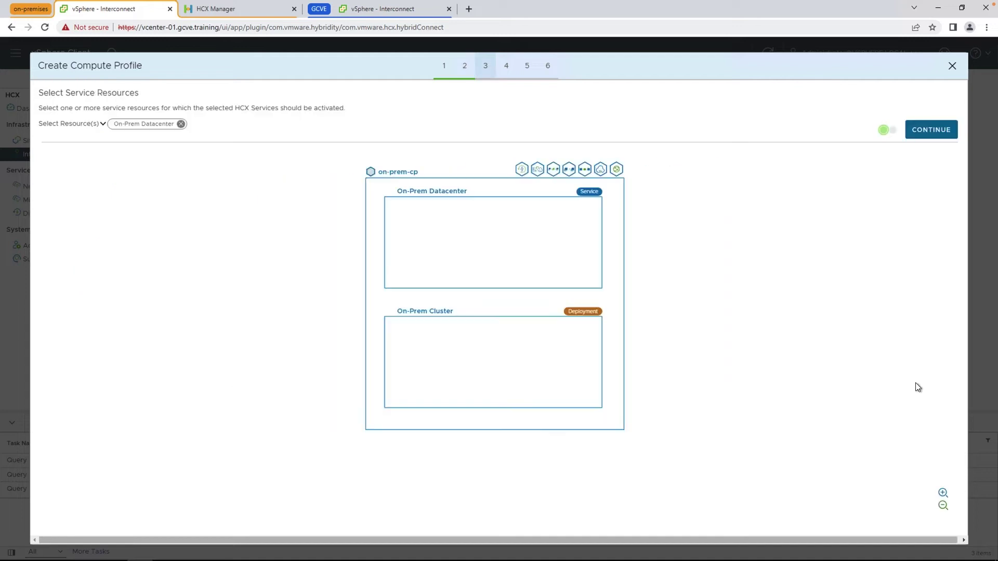
Deploy the on-prem-cp appliances to On-Prem Cluster on vsanDatastore
{"action": "left_click", "coordinate": [930, 132]}
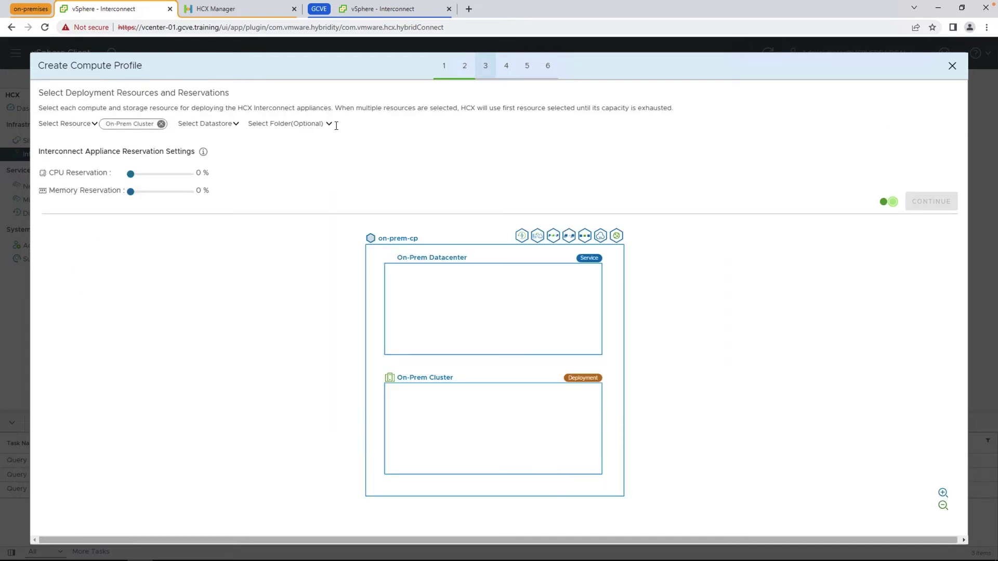
{"action": "left_click", "coordinate": [235, 123]}
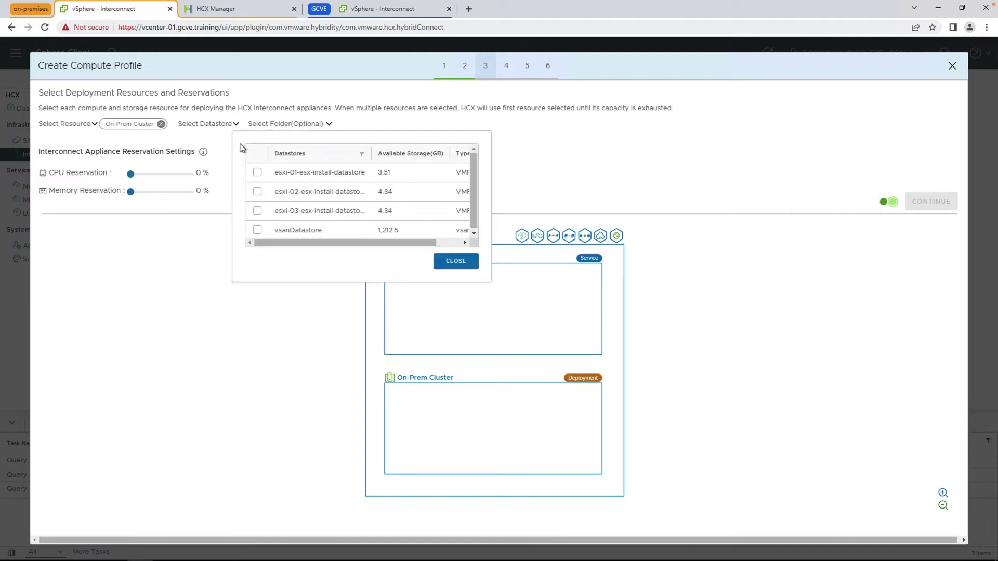
{"action": "left_click", "coordinate": [257, 230]}
{"action": "left_click", "coordinate": [456, 261]}
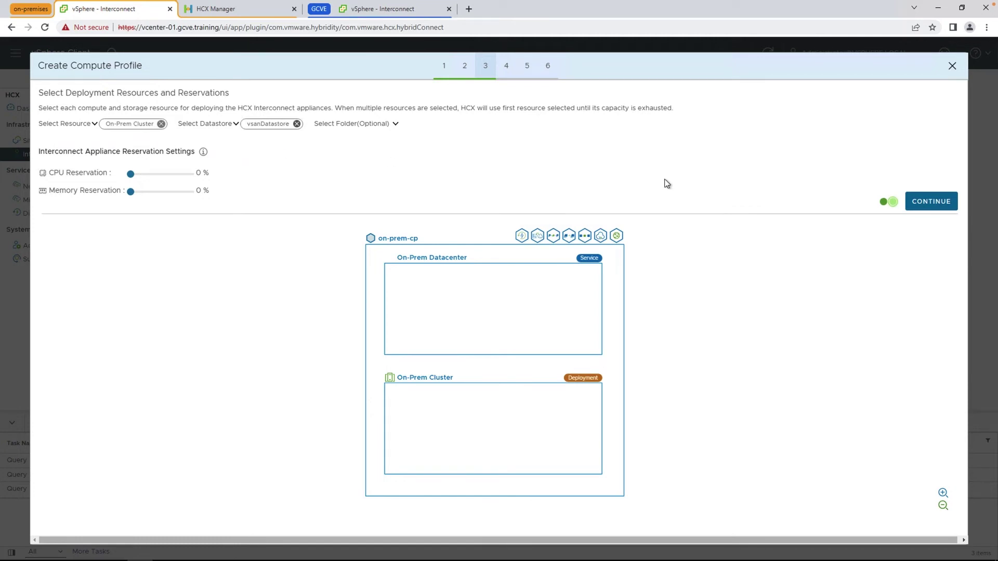
{"action": "left_click", "coordinate": [914, 204]}
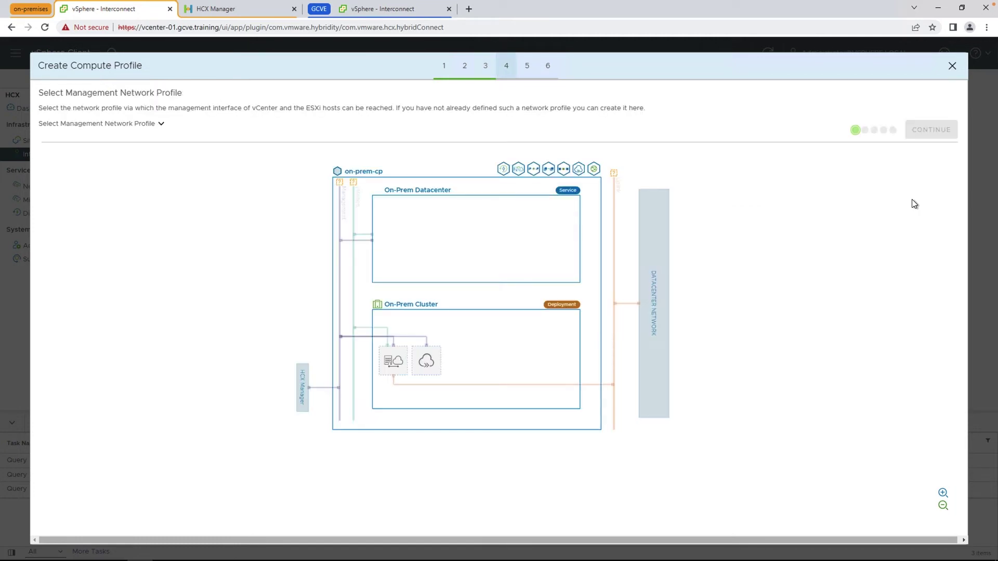
Select hcx-mgmt as both the management and uplink network profiles
{"action": "left_click", "coordinate": [161, 124]}
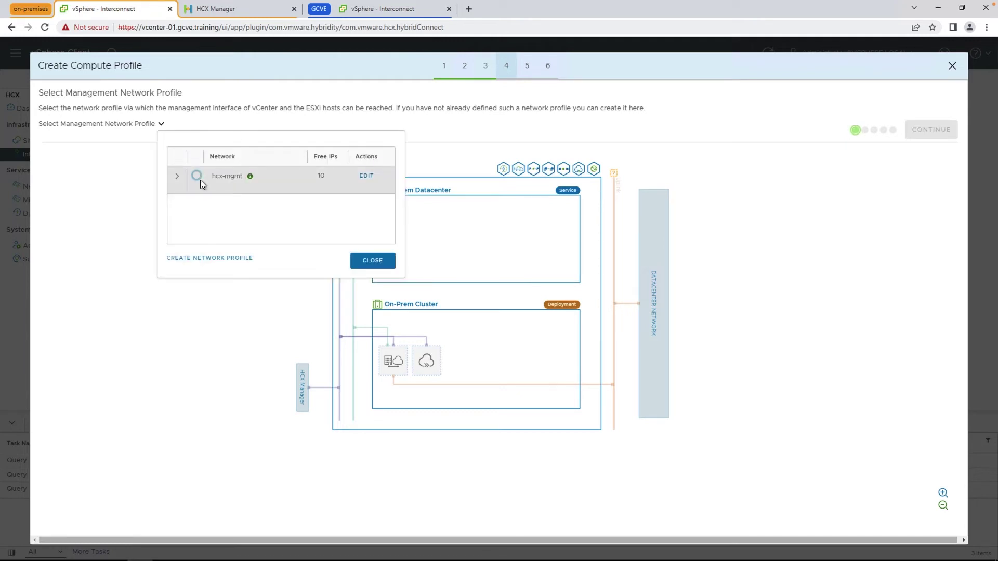
{"action": "left_click", "coordinate": [199, 179]}
{"action": "mouse_move", "coordinate": [253, 182]}
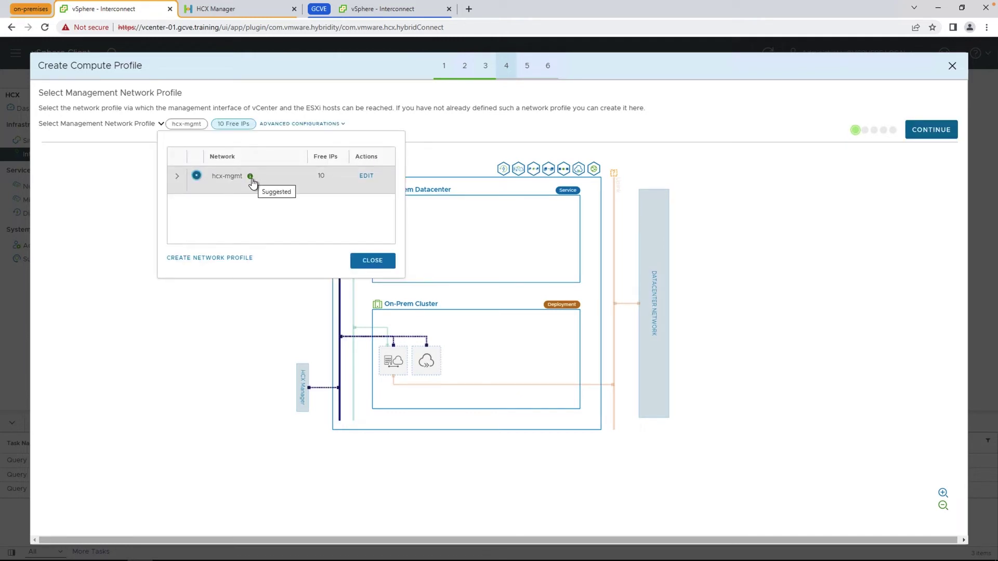
{"action": "left_click", "coordinate": [370, 260]}
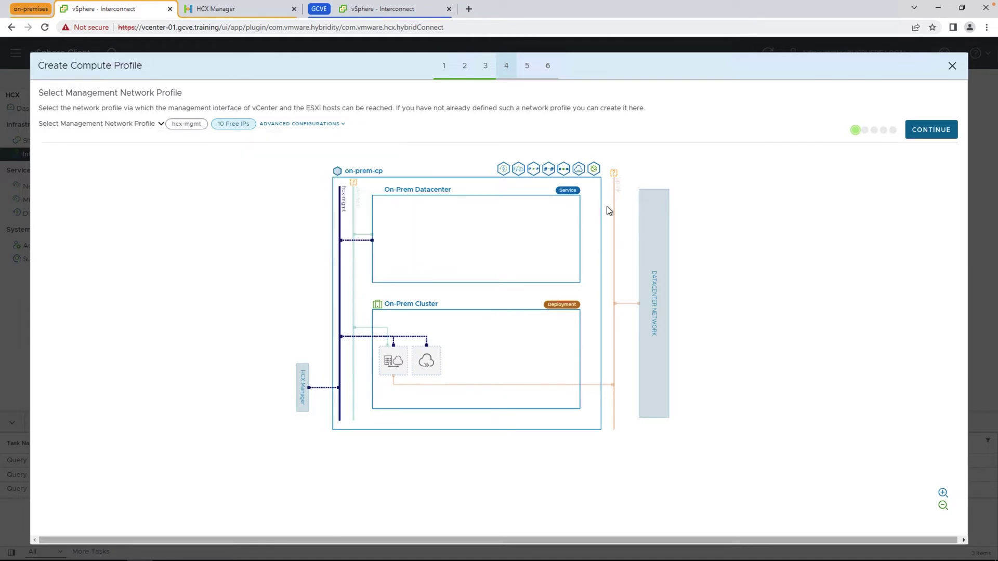
{"action": "left_click", "coordinate": [917, 136]}
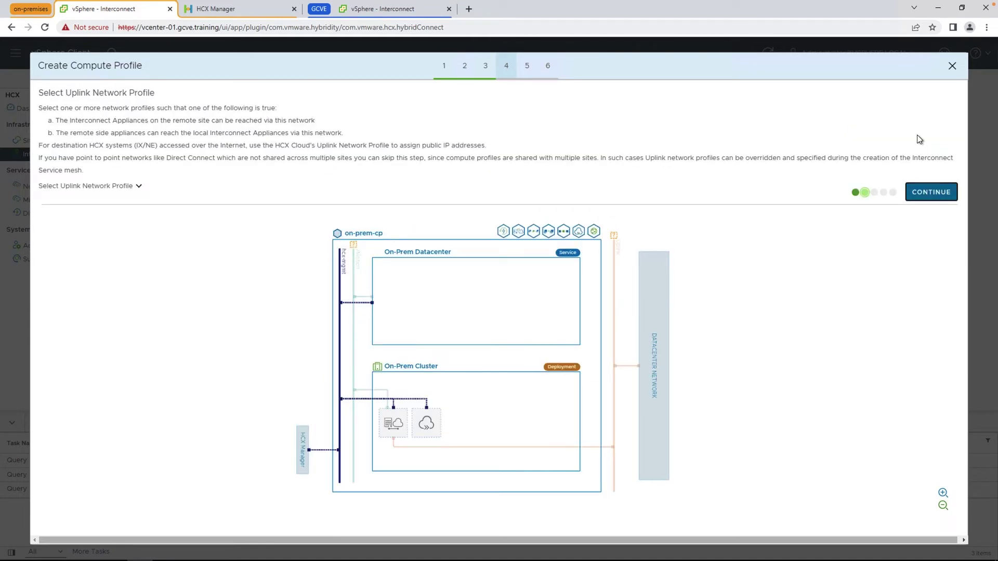
{"action": "left_click", "coordinate": [139, 186]}
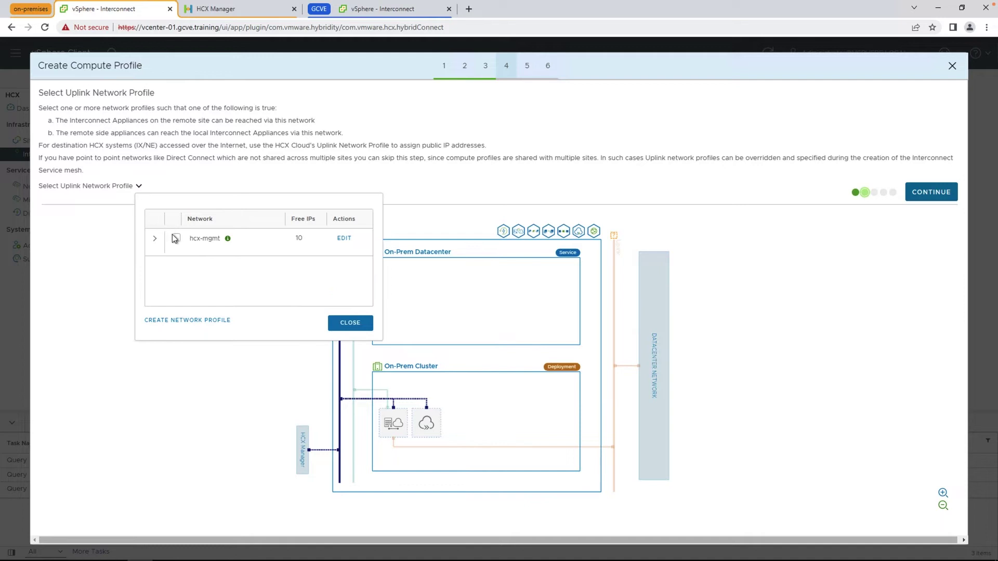
{"action": "left_click", "coordinate": [176, 239]}
{"action": "left_click", "coordinate": [347, 323]}
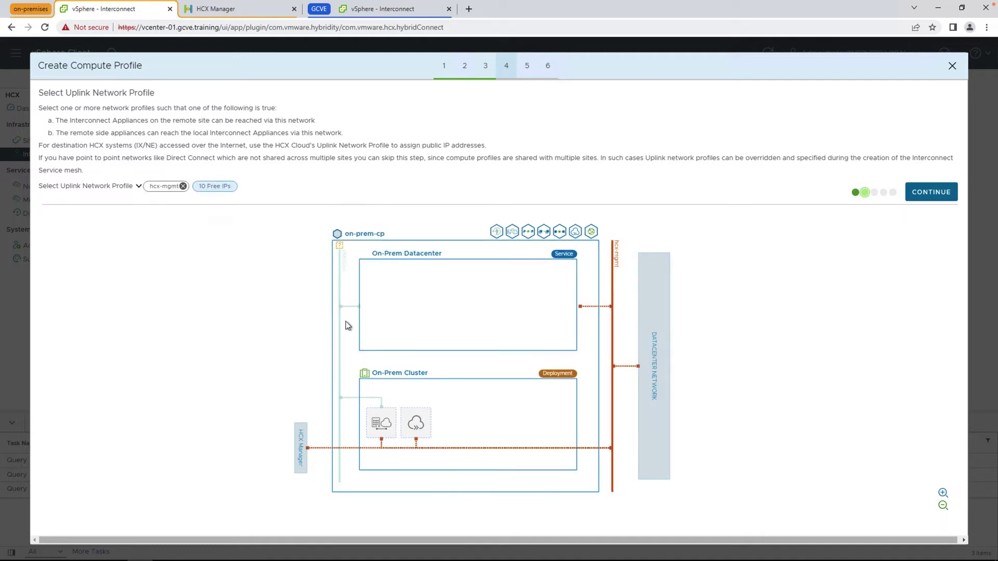
{"action": "left_click", "coordinate": [918, 193]}
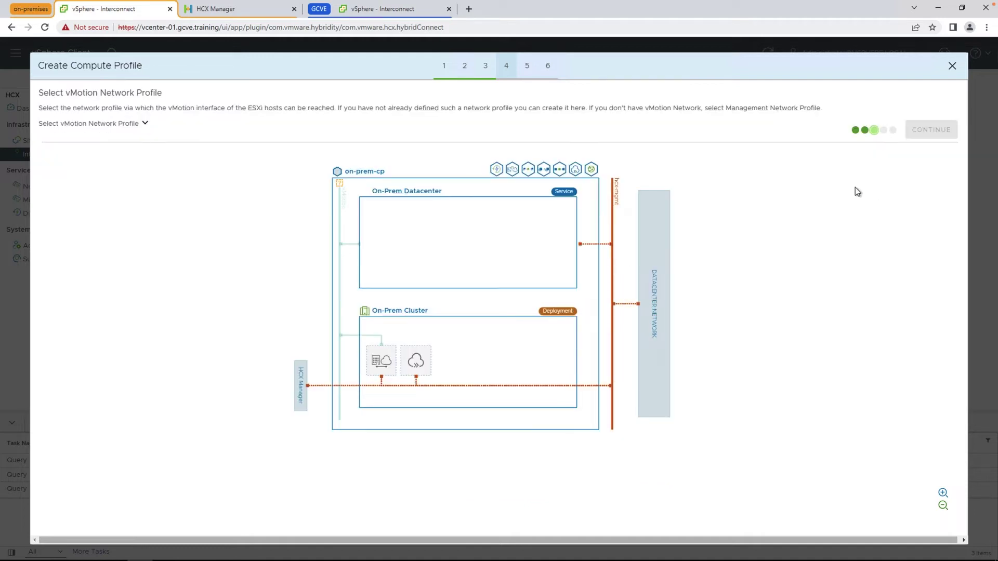
Use hcx-mgmt for vMotion and replication, and keep On-Prem-DSwitch for network extension
{"action": "left_click", "coordinate": [145, 123]}
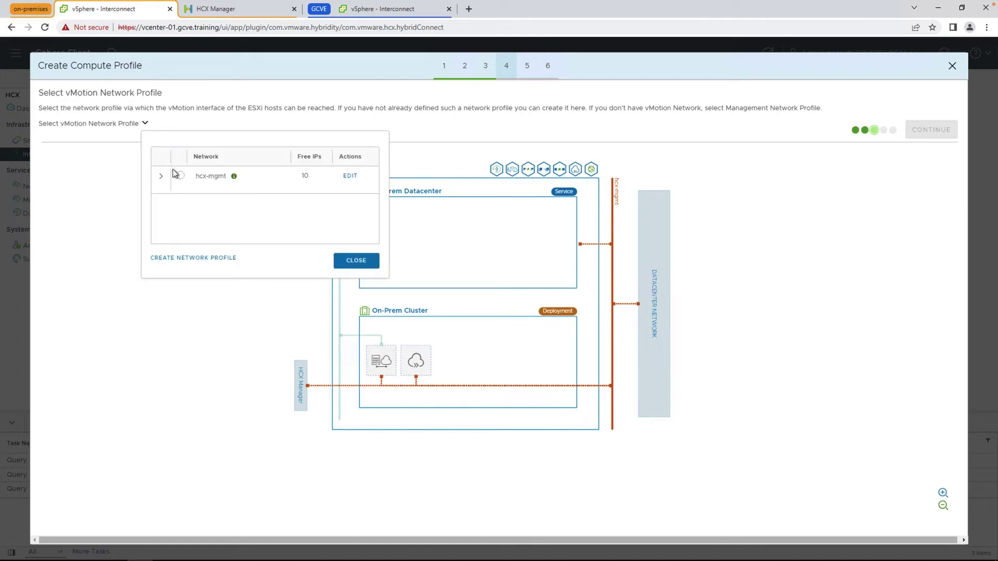
{"action": "left_click", "coordinate": [180, 176]}
{"action": "left_click", "coordinate": [356, 260]}
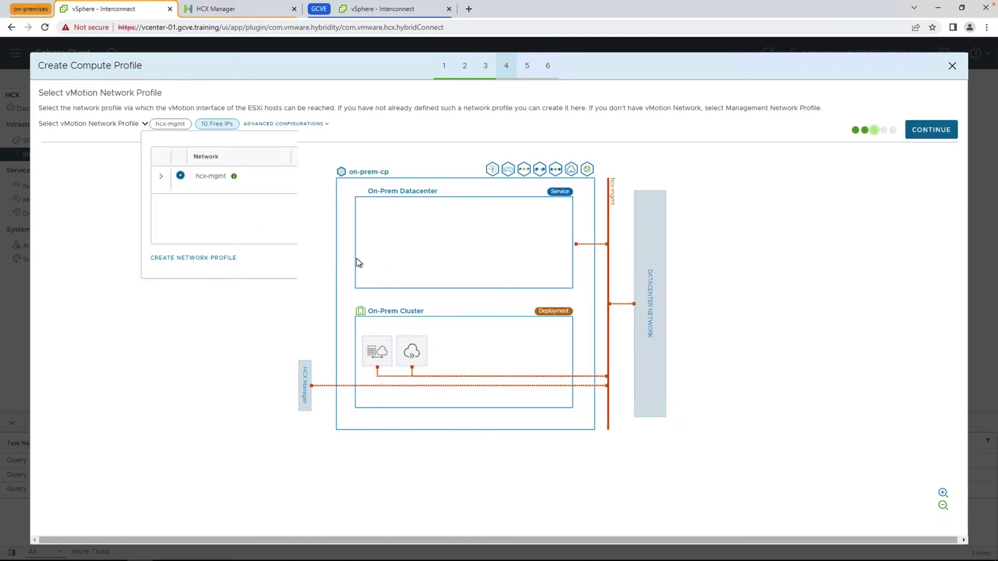
{"action": "left_click", "coordinate": [914, 133]}
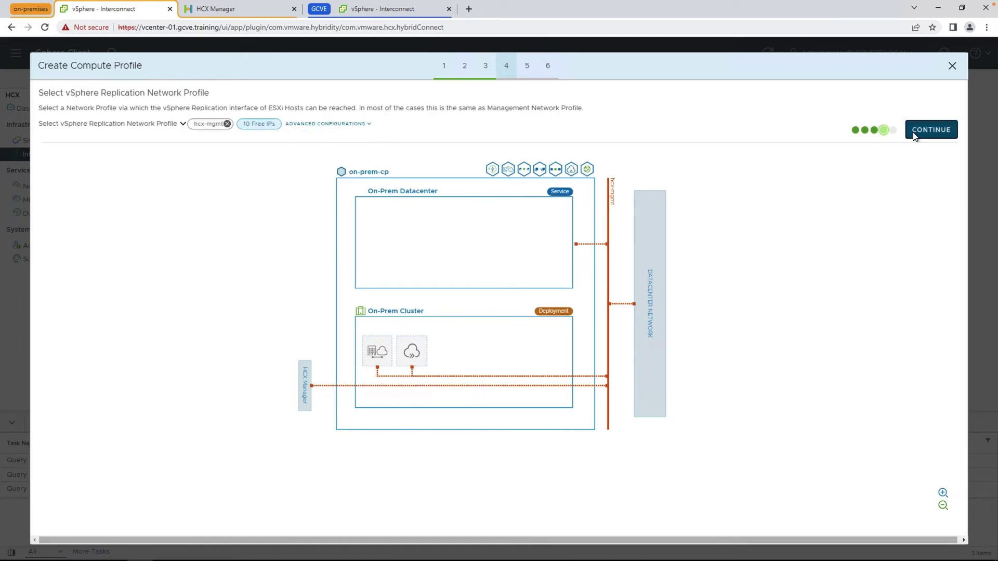
{"action": "left_click", "coordinate": [936, 132]}
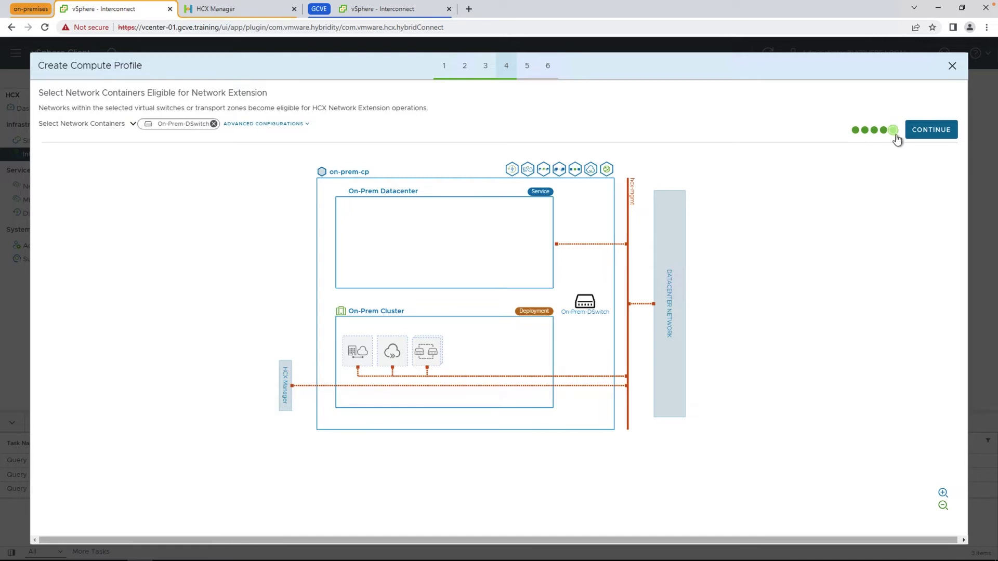
{"action": "left_click", "coordinate": [919, 134]}
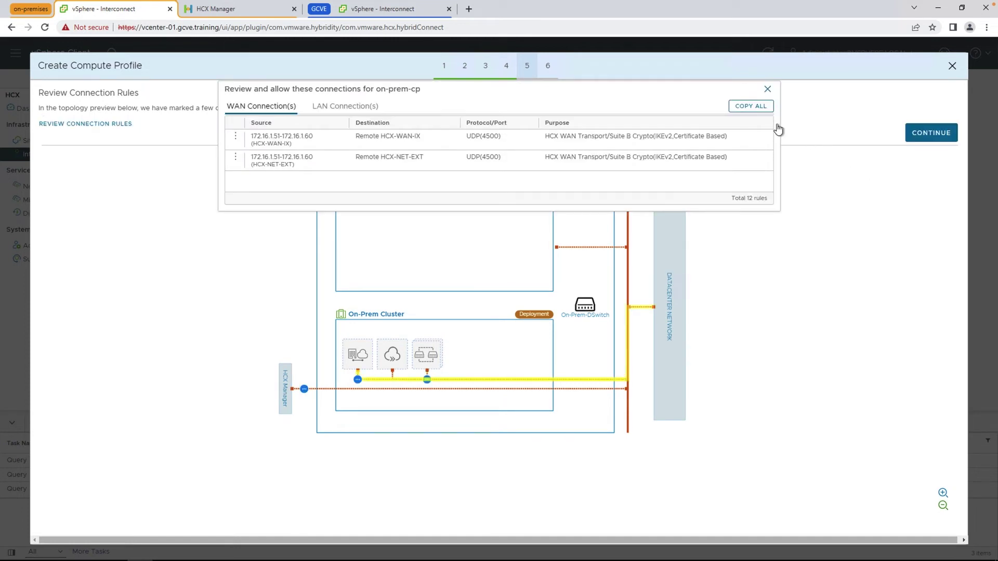
Copy all 12 connection rules and finish creating the on-prem-cp compute profile
{"action": "left_click", "coordinate": [745, 113]}
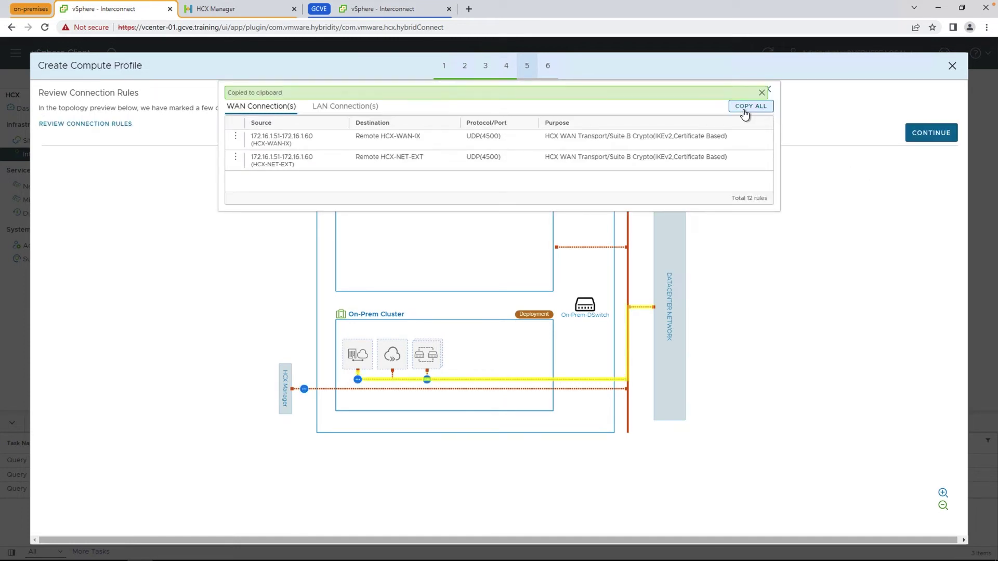
{"action": "left_click", "coordinate": [917, 138]}
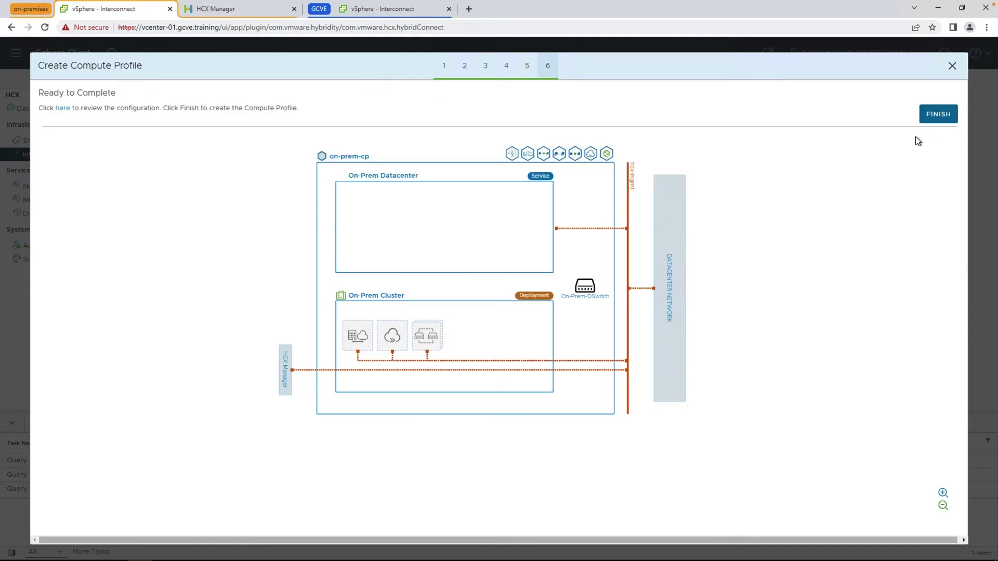
{"action": "left_click", "coordinate": [932, 110]}
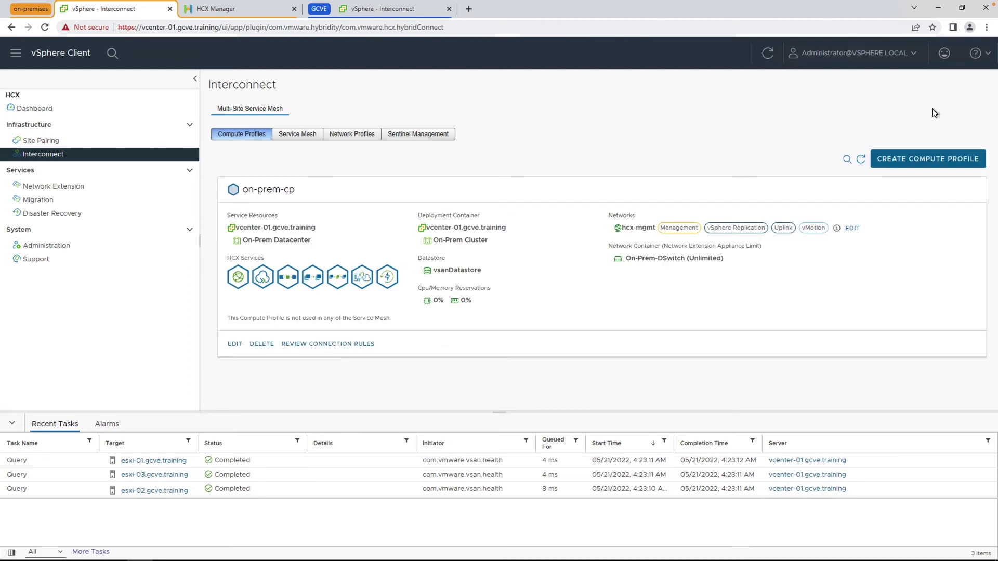
{"action": "left_click", "coordinate": [282, 135]}
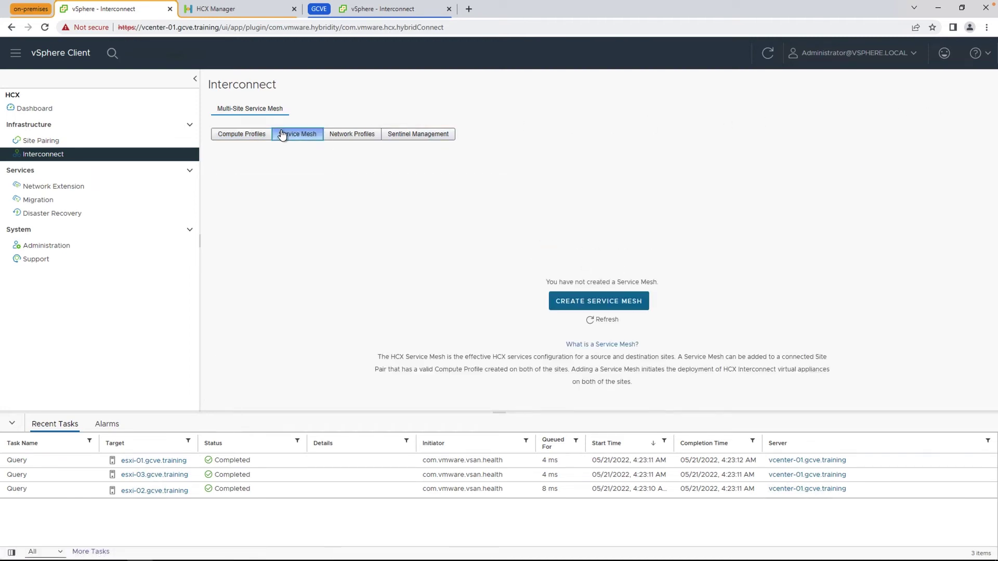
Start a service mesh using on-prem-cp as source and GCVE Compute Profile as remote
{"action": "left_click", "coordinate": [582, 299]}
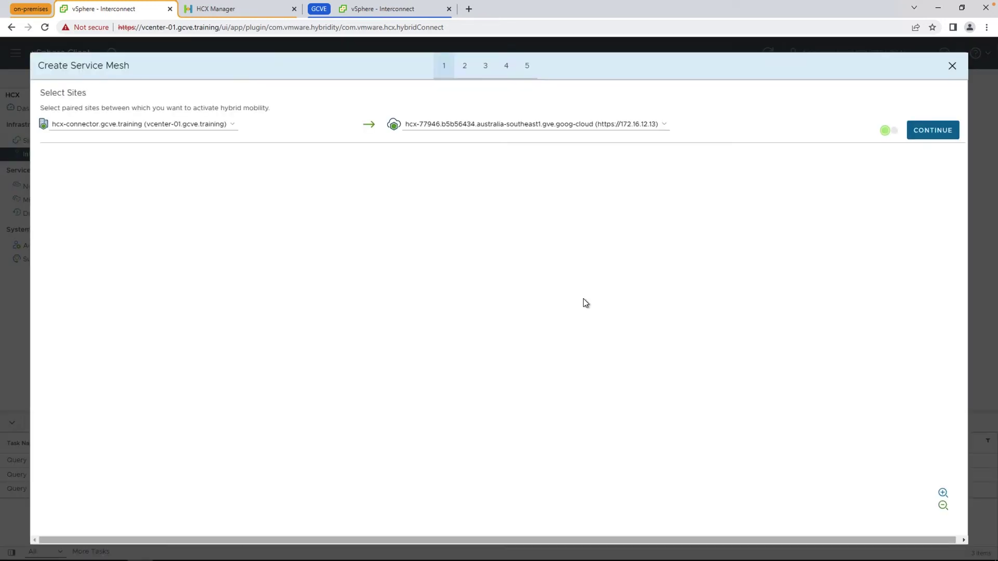
{"action": "left_click", "coordinate": [926, 134]}
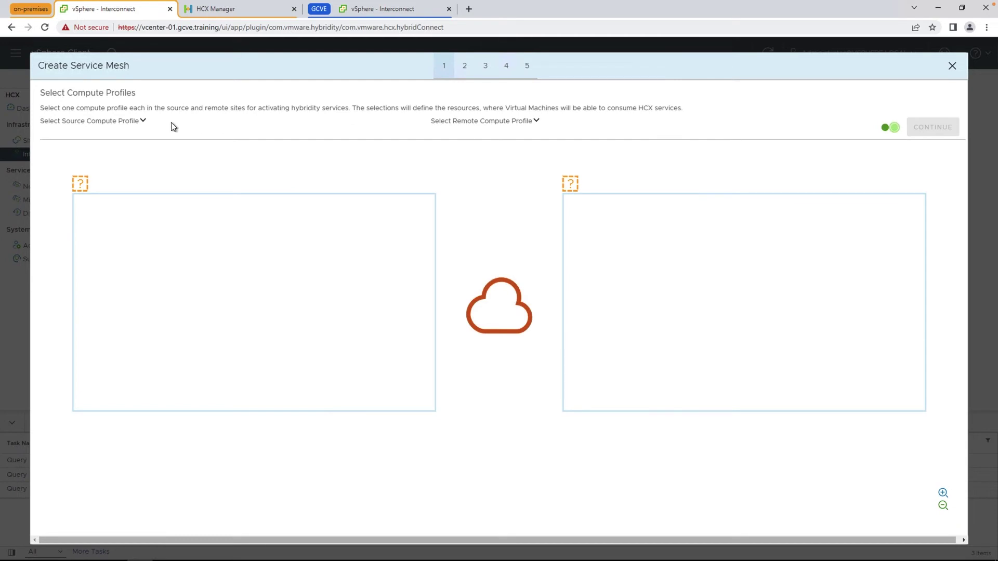
{"action": "left_click", "coordinate": [142, 122]}
{"action": "left_click", "coordinate": [167, 151]}
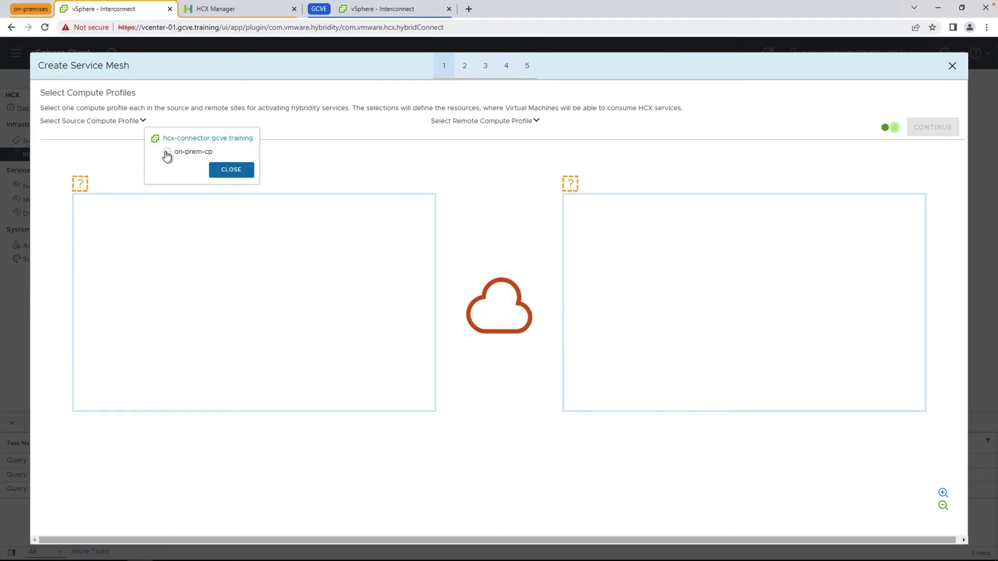
{"action": "left_click", "coordinate": [231, 169]}
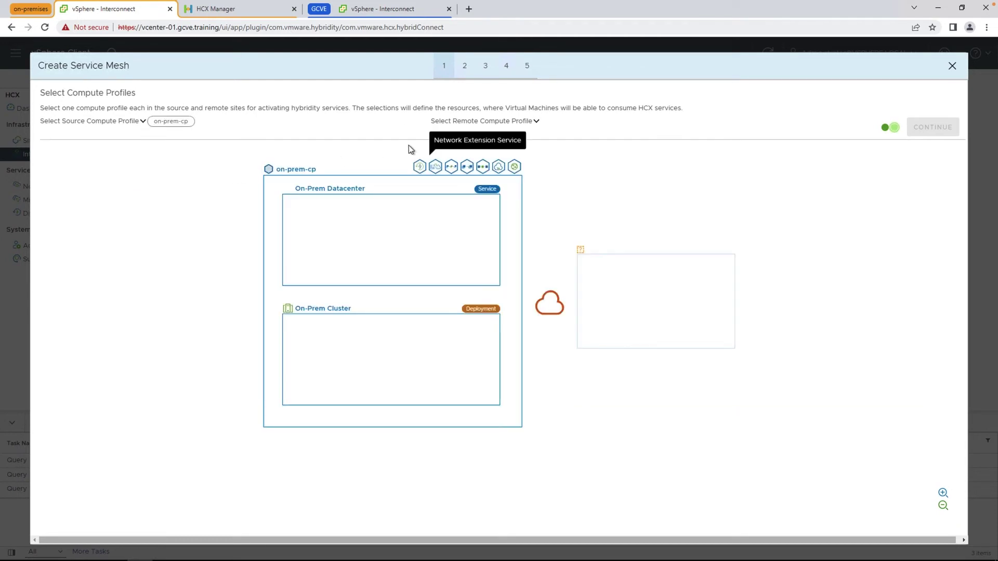
{"action": "left_click", "coordinate": [536, 121]}
{"action": "left_click", "coordinate": [555, 153]}
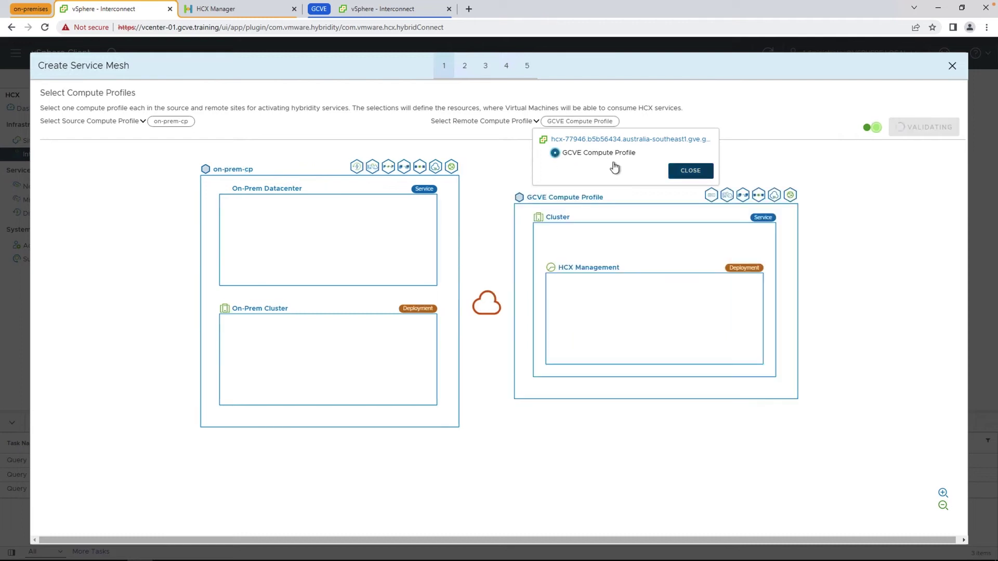
{"action": "left_click", "coordinate": [691, 172]}
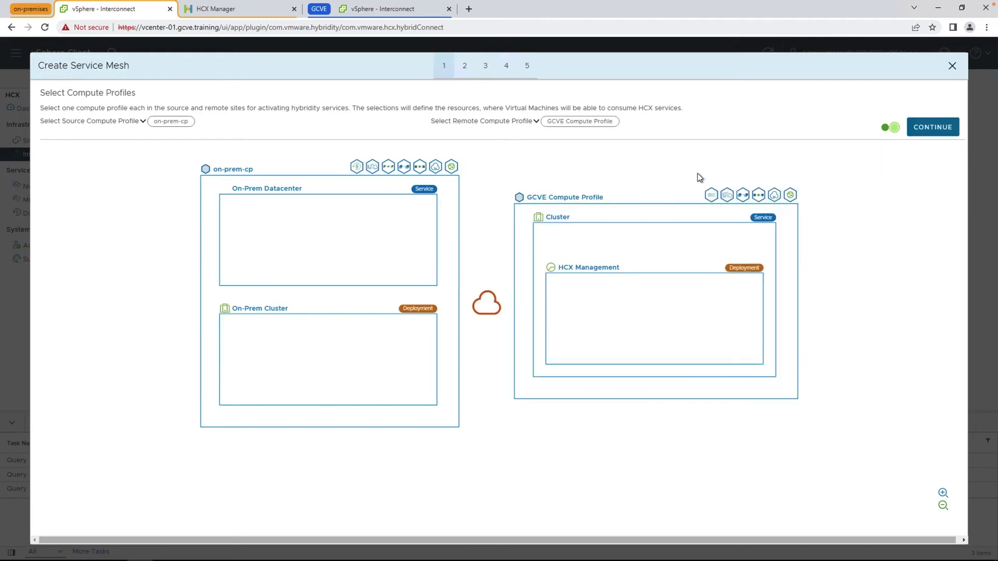
{"action": "left_click", "coordinate": [915, 132]}
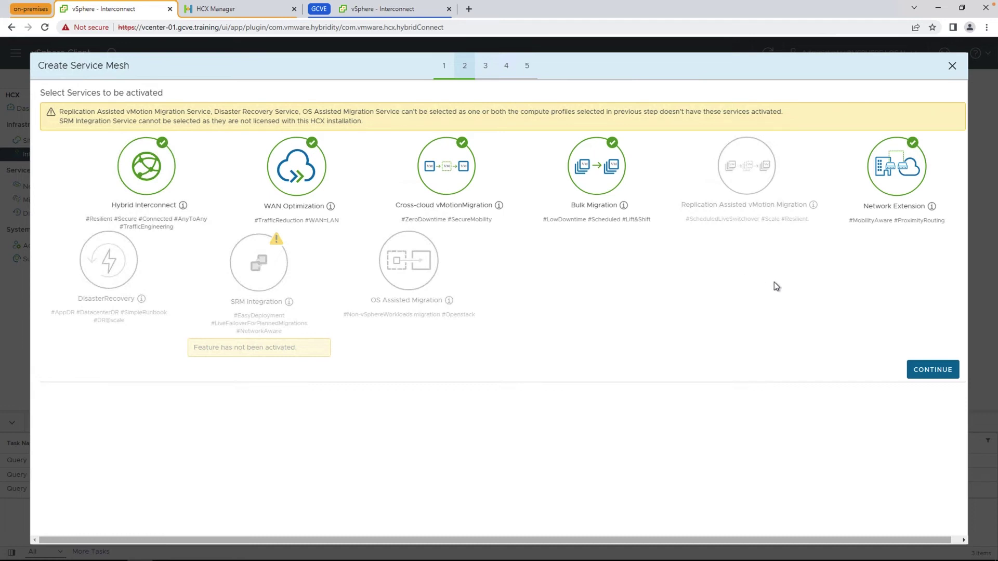
Keep the six services and override uplinks with hcx-mgmt (source) and GCVE Uplink Network Profile (destination)
{"action": "left_click", "coordinate": [917, 369]}
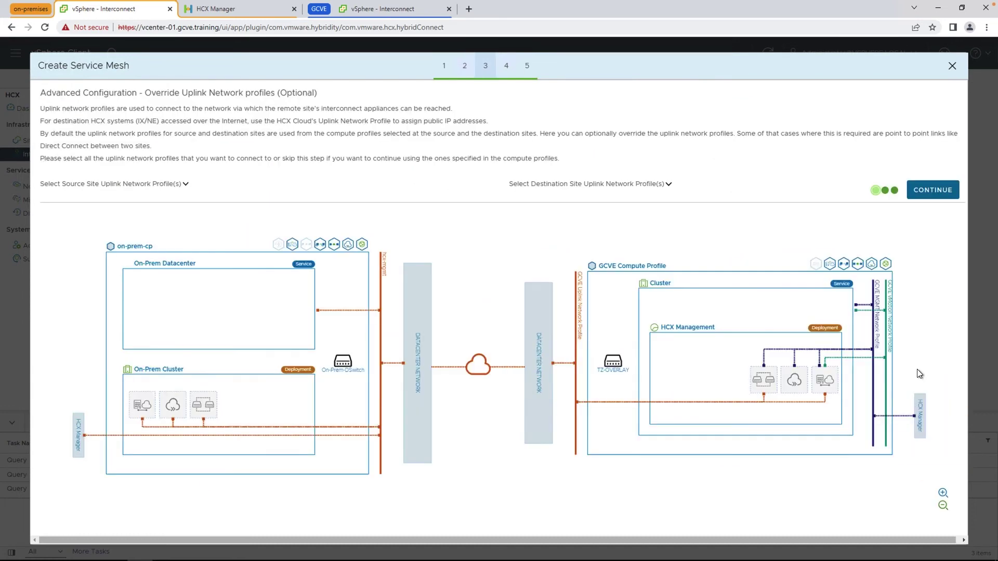
{"action": "left_click", "coordinate": [186, 185]}
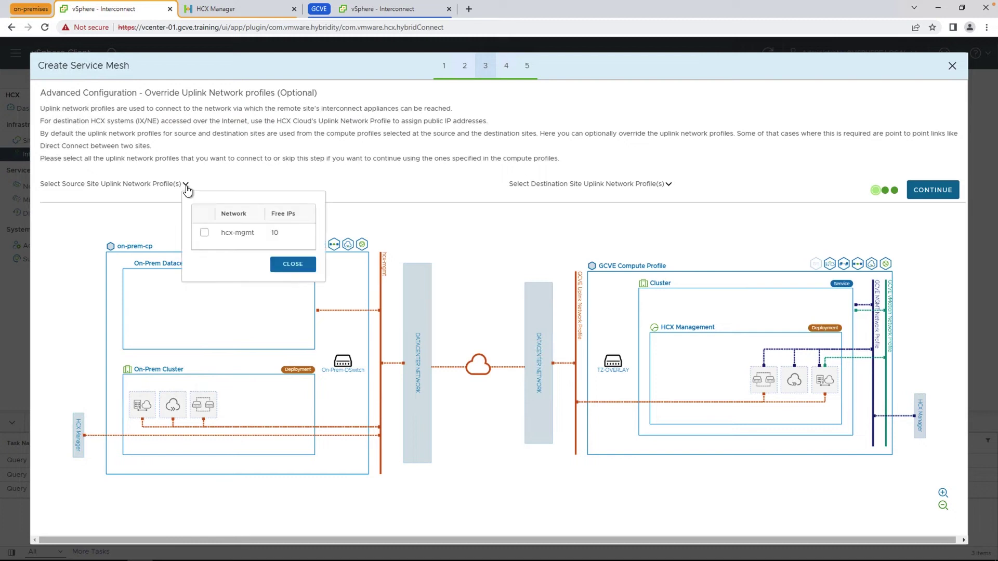
{"action": "left_click", "coordinate": [204, 233]}
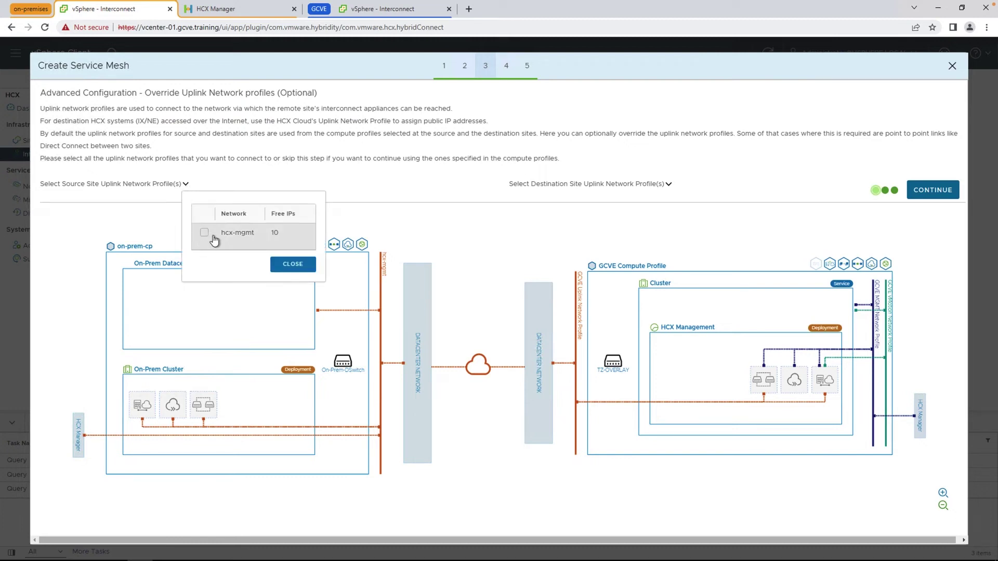
{"action": "left_click", "coordinate": [299, 270]}
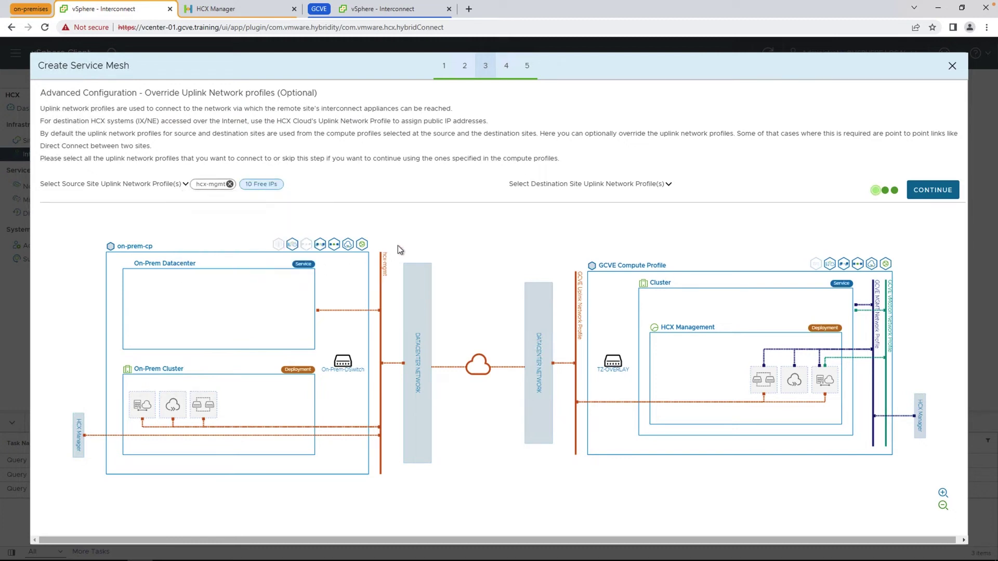
{"action": "left_click", "coordinate": [666, 185]}
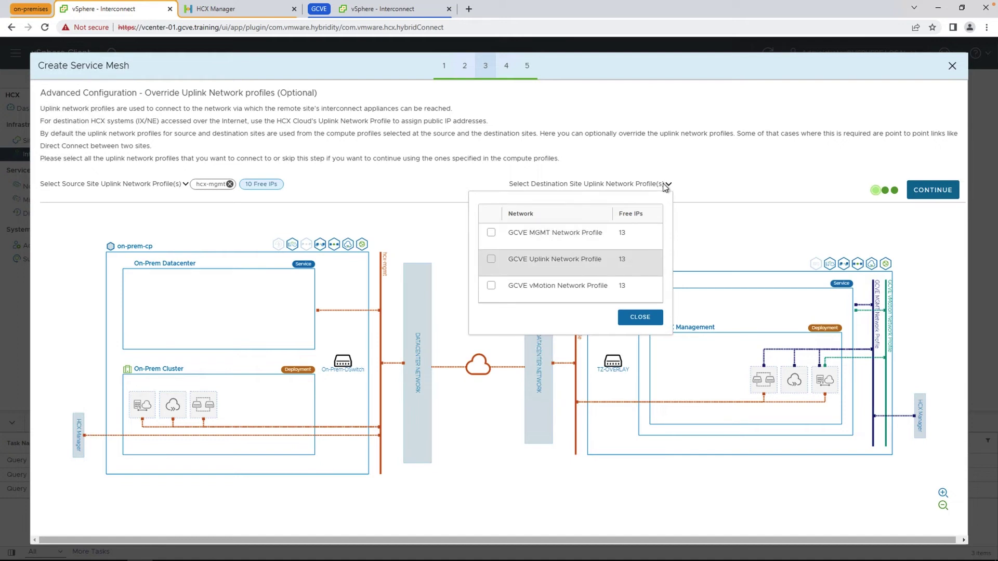
{"action": "left_click", "coordinate": [491, 259]}
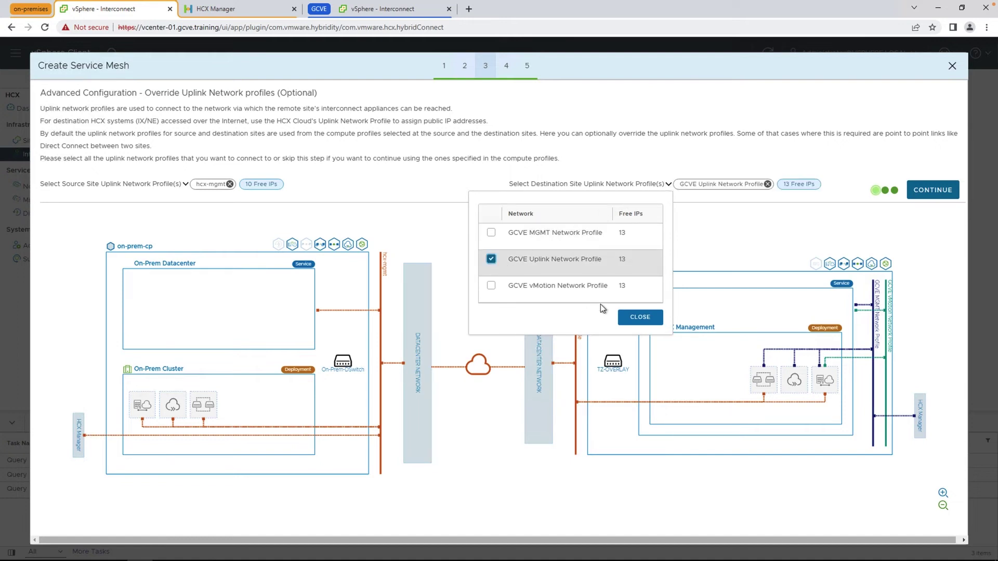
{"action": "left_click", "coordinate": [639, 317]}
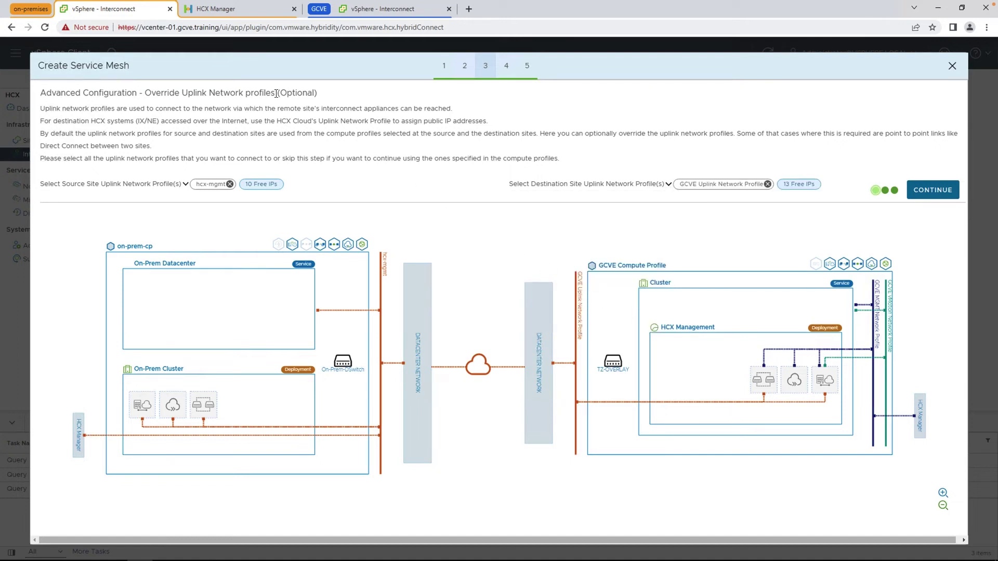
{"action": "left_click_drag", "start_coordinate": [276, 93], "coordinate": [326, 98]}
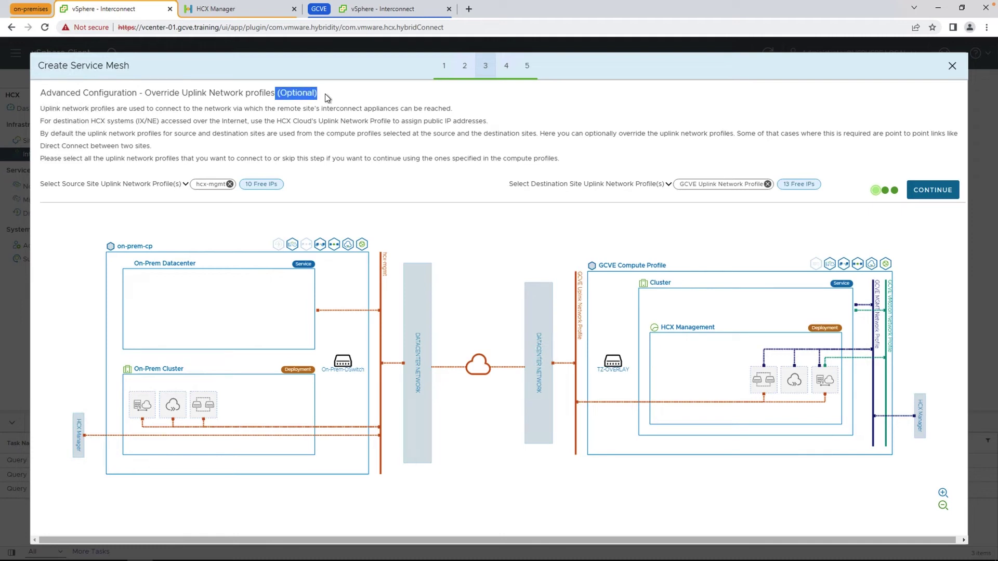
Accept one extension appliance, the 10000 Mb/s traffic engineering defaults and the topology preview
{"action": "left_click", "coordinate": [917, 191]}
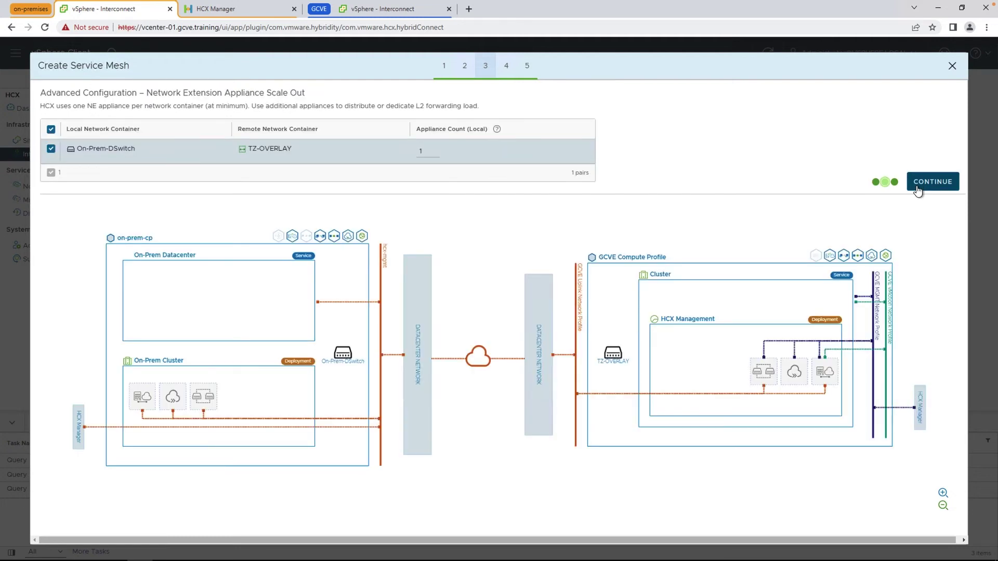
{"action": "left_click", "coordinate": [917, 190]}
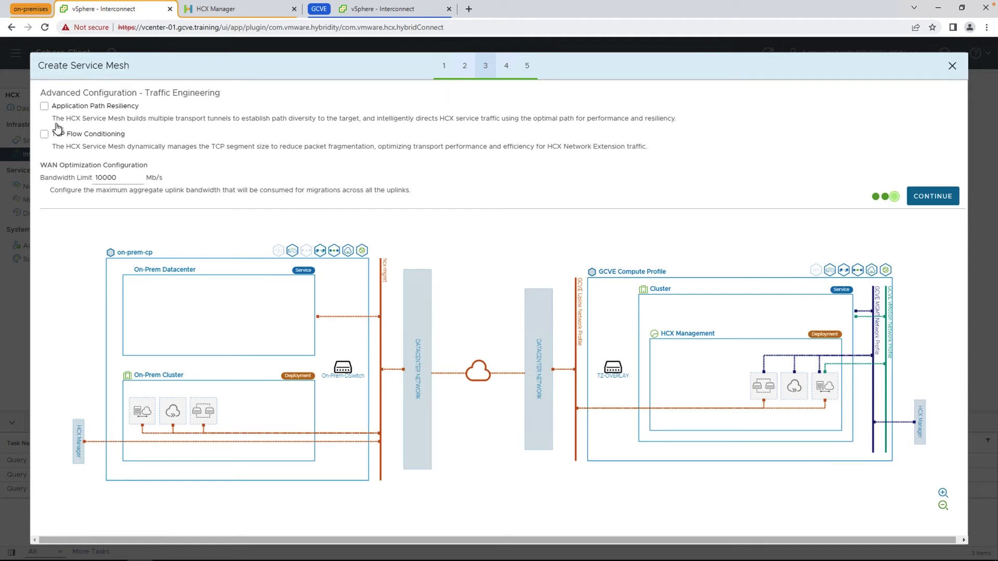
{"action": "left_click", "coordinate": [114, 178]}
{"action": "left_click", "coordinate": [911, 200]}
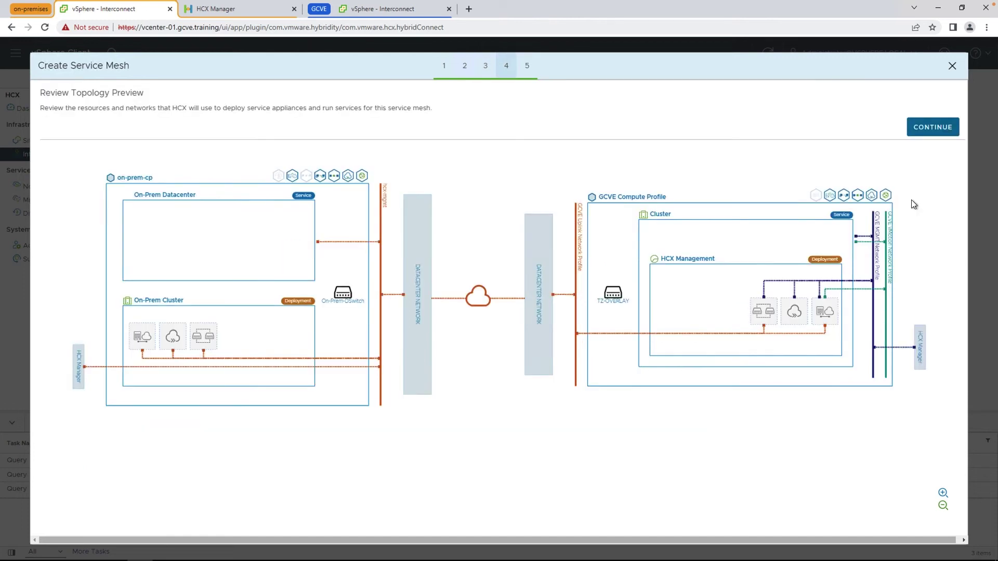
{"action": "left_click", "coordinate": [933, 128]}
{"action": "left_click", "coordinate": [262, 122]}
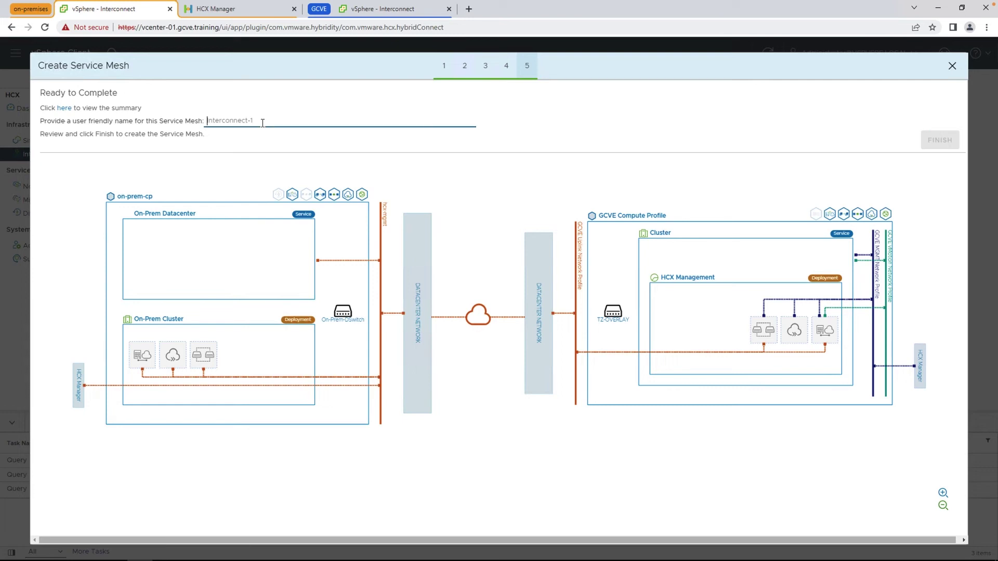
Give the service mesh the friendly name gcve-onprem-servicemesh and finish the wizard to begin deployment
{"action": "type", "text": "gc"}
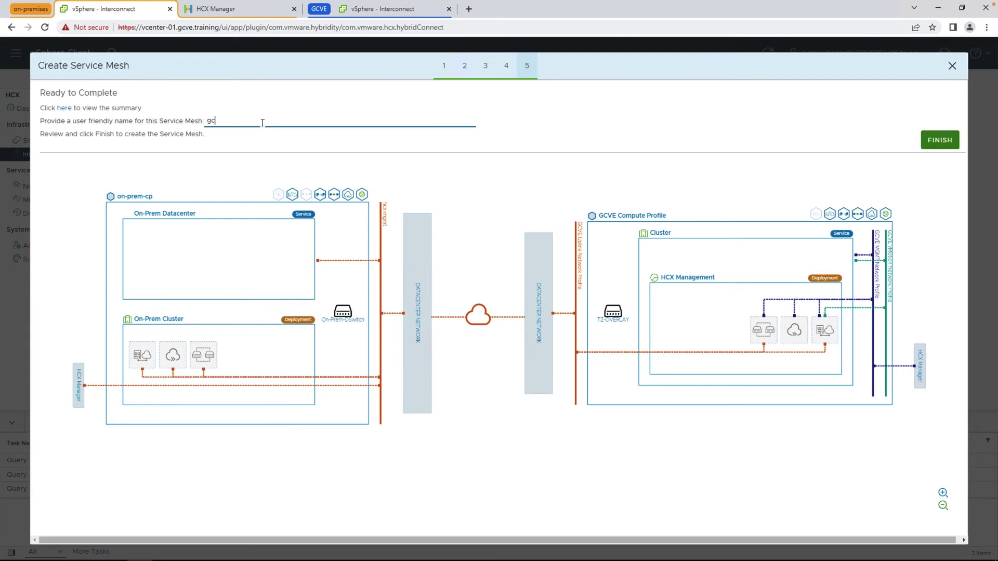
{"action": "type", "text": "ve-onprem-servicemesh"}
{"action": "left_click", "coordinate": [924, 143]}
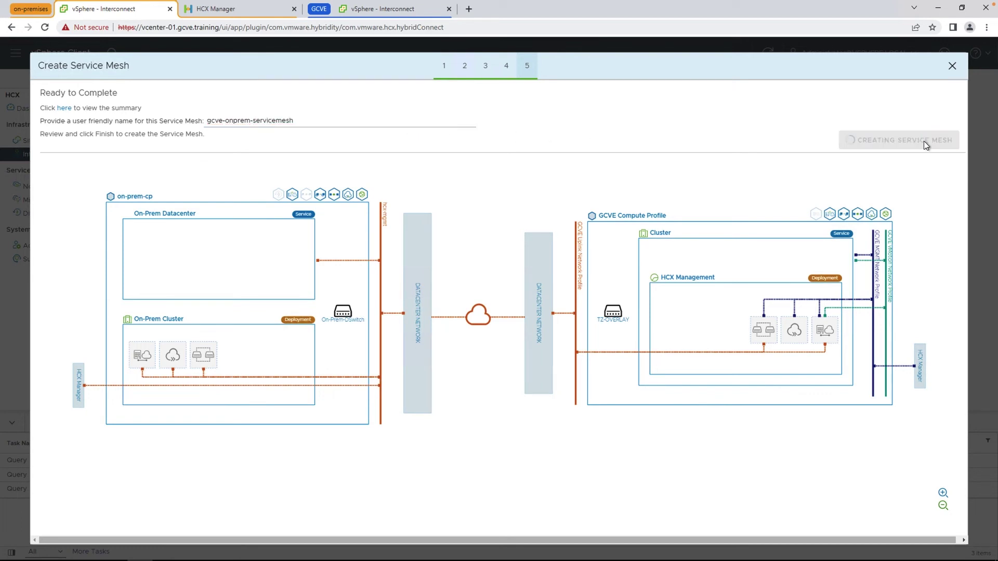
{"action": "left_click", "coordinate": [359, 178]}
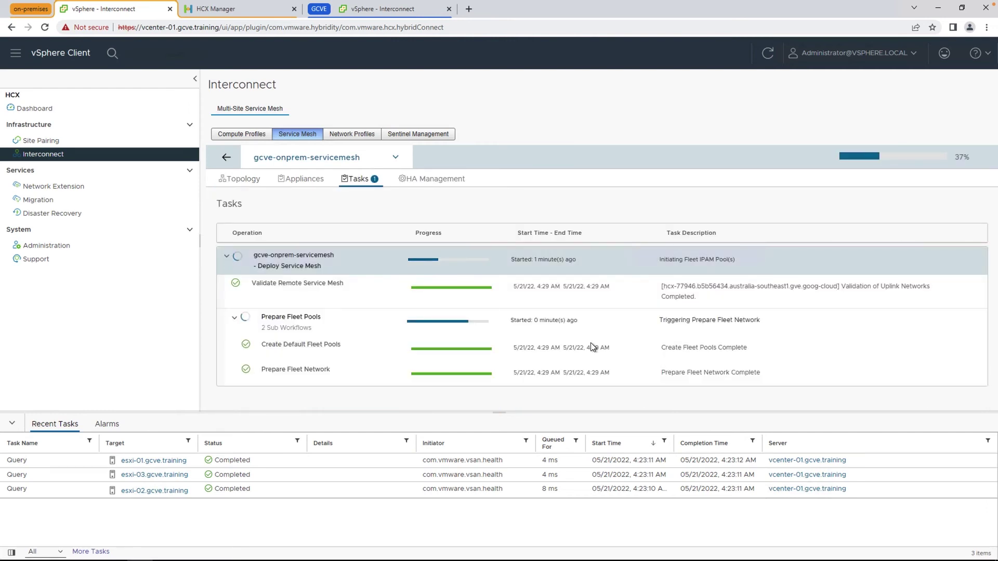
Watch the deployment tasks until they finish, then return to the Service Mesh list
{"action": "scroll", "coordinate": [590, 342], "scroll_direction": "down", "scroll_amount": 5}
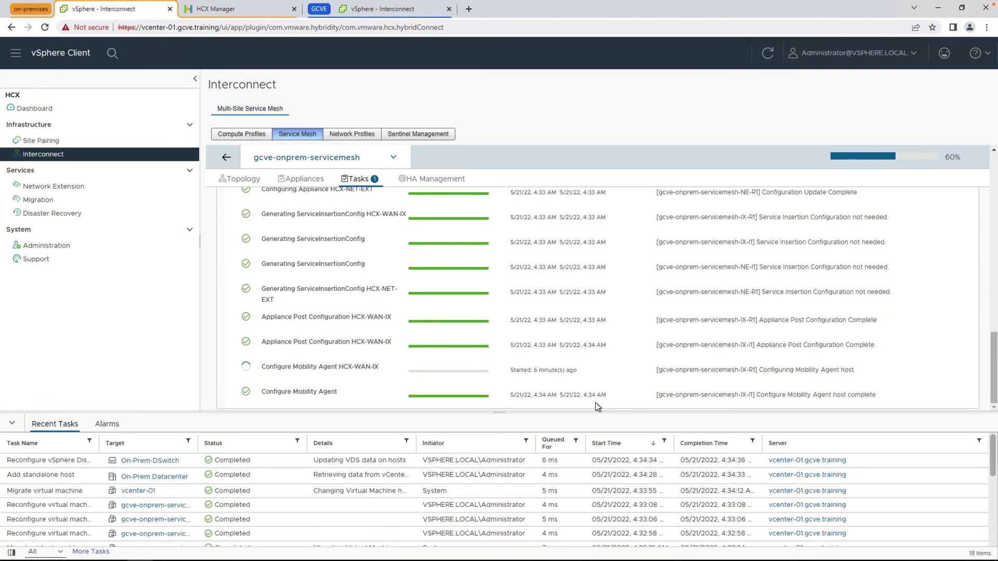
{"action": "left_click", "coordinate": [227, 158]}
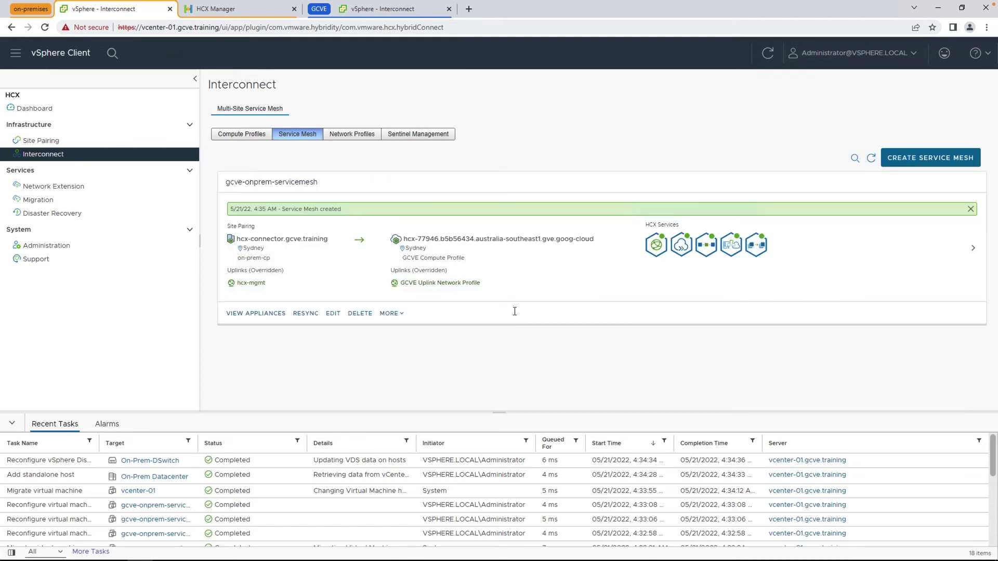
Run diagnostics on gcve-onprem-servicemesh, confirm all probes pass in Topology, then go to the GCVE vCenter
{"action": "left_click", "coordinate": [401, 314]}
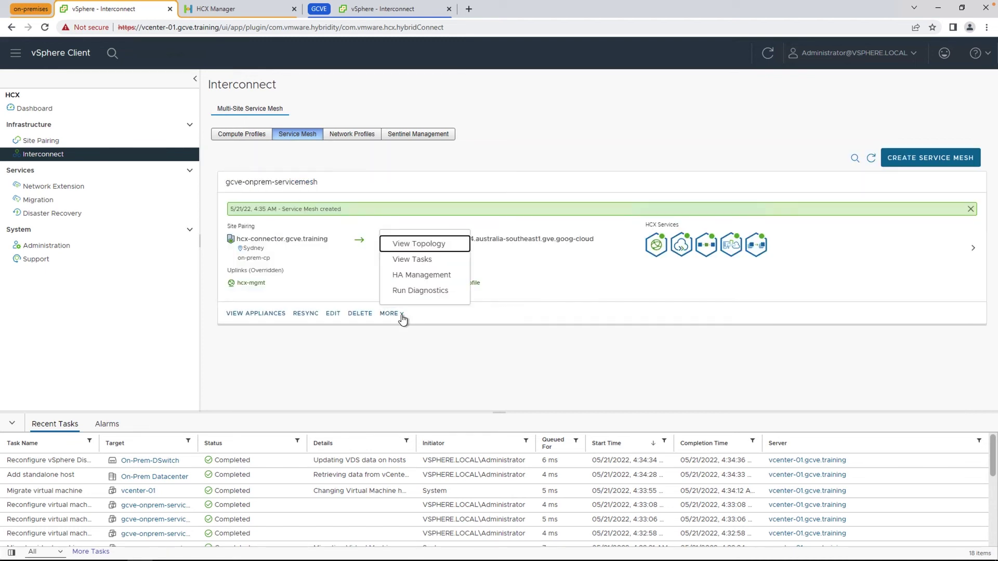
{"action": "left_click", "coordinate": [415, 290]}
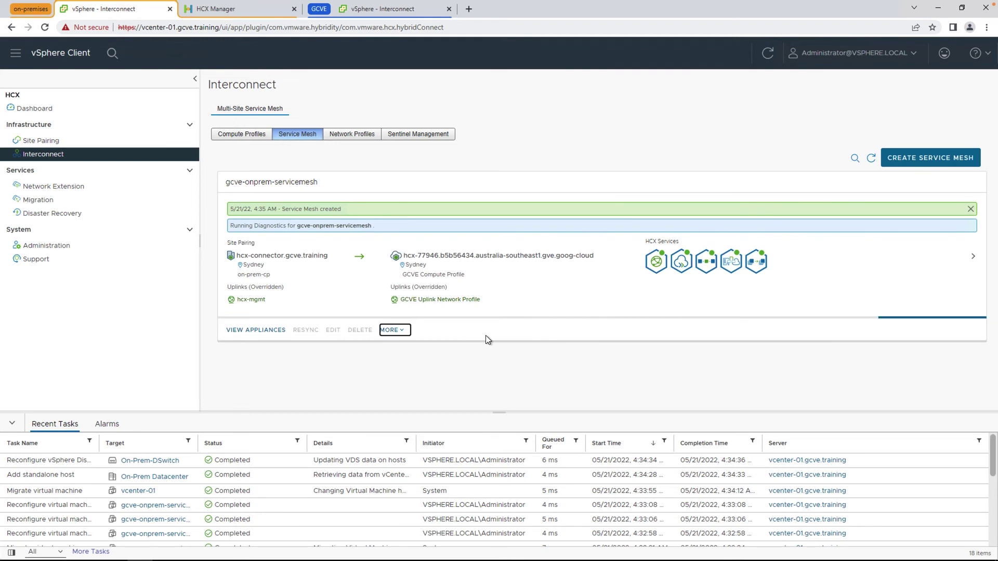
{"action": "left_click", "coordinate": [970, 210]}
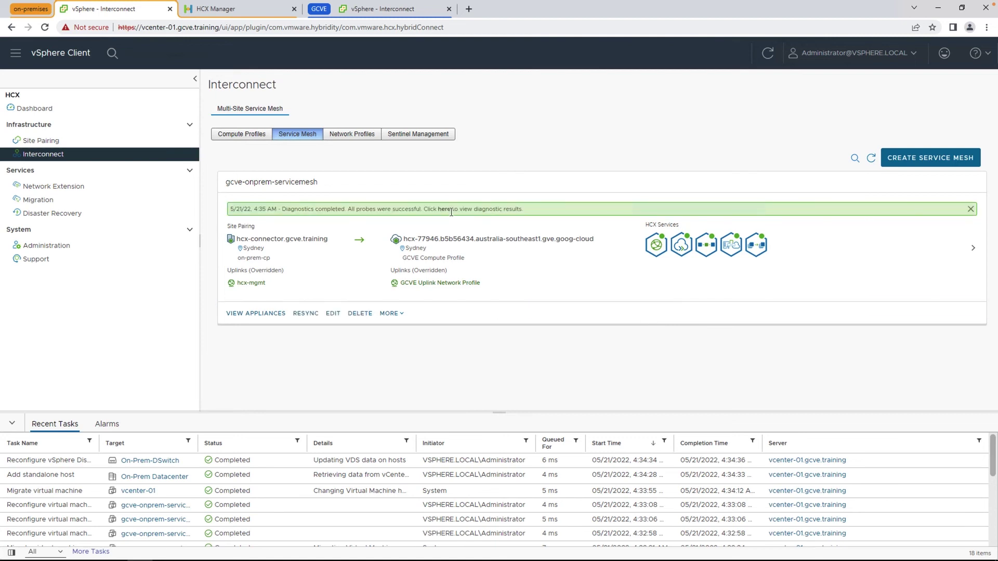
{"action": "left_click", "coordinate": [444, 210]}
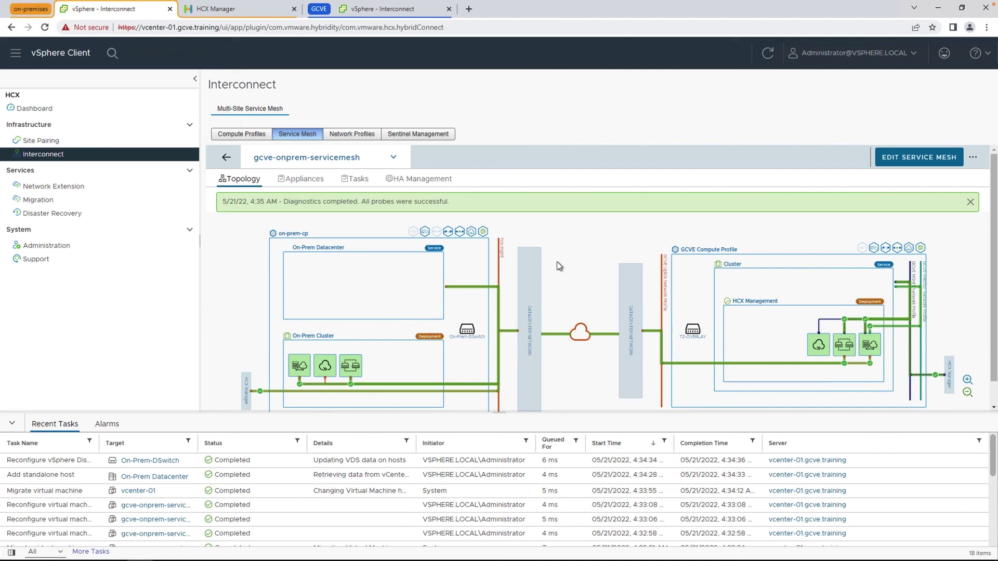
{"action": "left_click", "coordinate": [420, 9]}
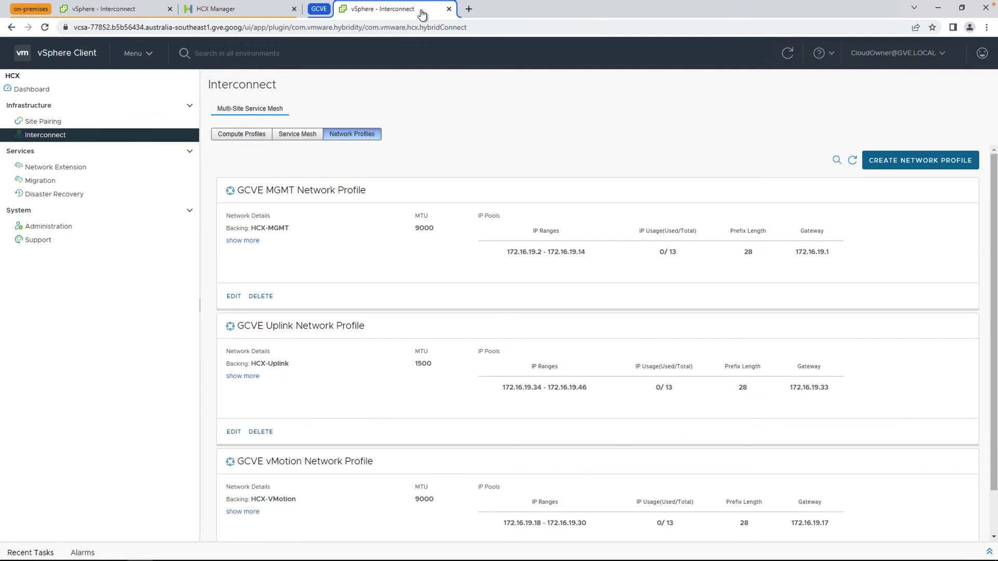
Show the GCVE site's service meshes, with gcve-onprem-servicemesh paired to hcx-connector.gcve.training
{"action": "left_click", "coordinate": [290, 141]}
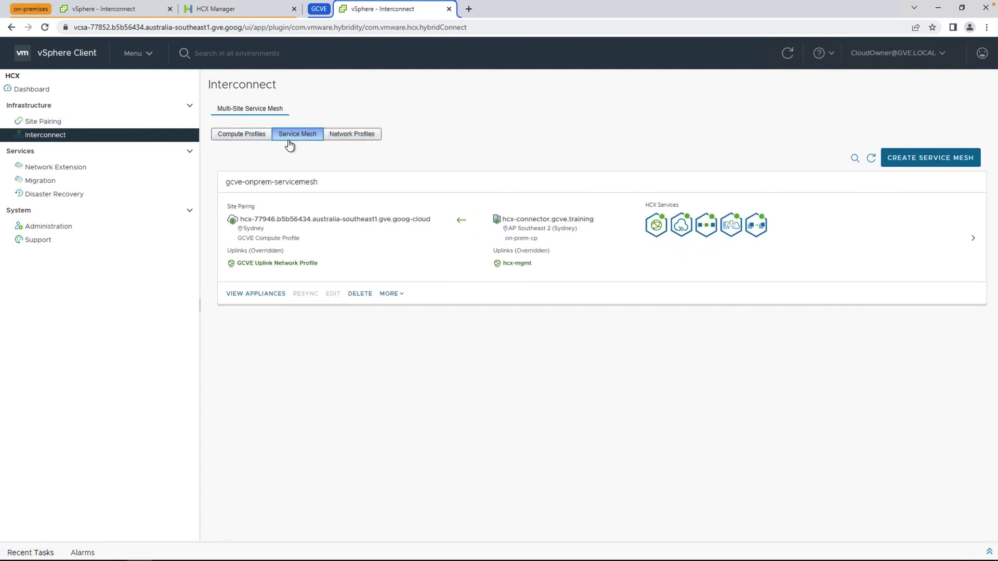